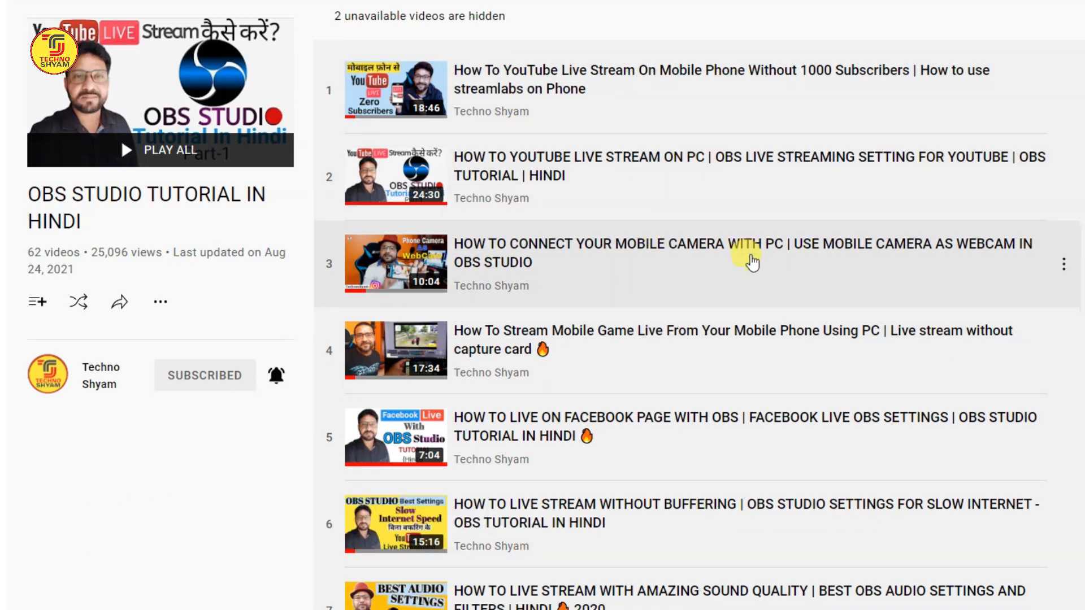
pyautogui.scroll(-8, 746, 271)
pyautogui.scroll(-6, 753, 286)
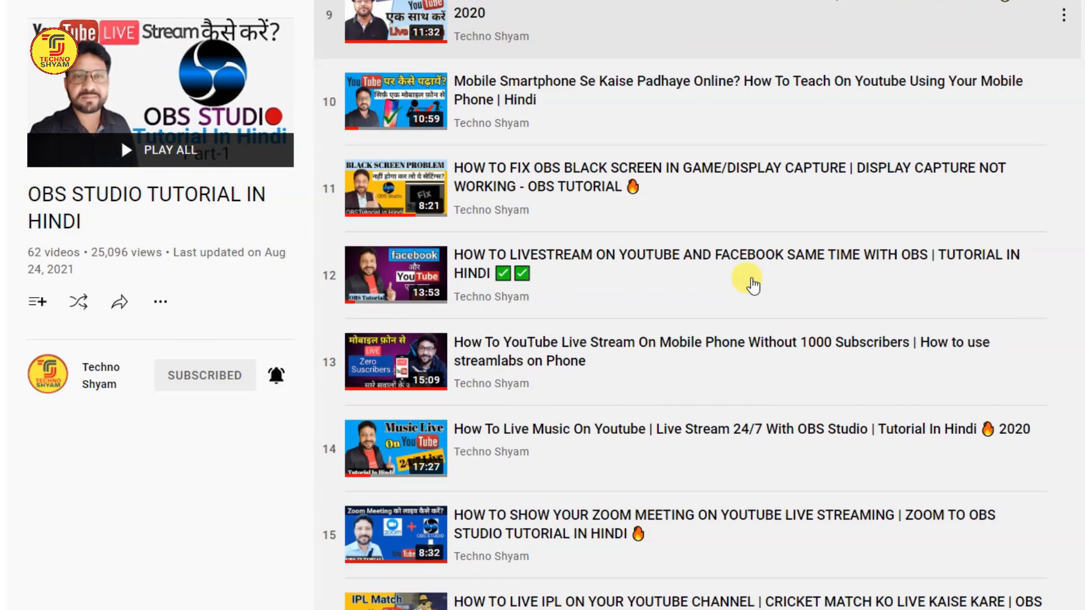
pyautogui.scroll(-6, 753, 286)
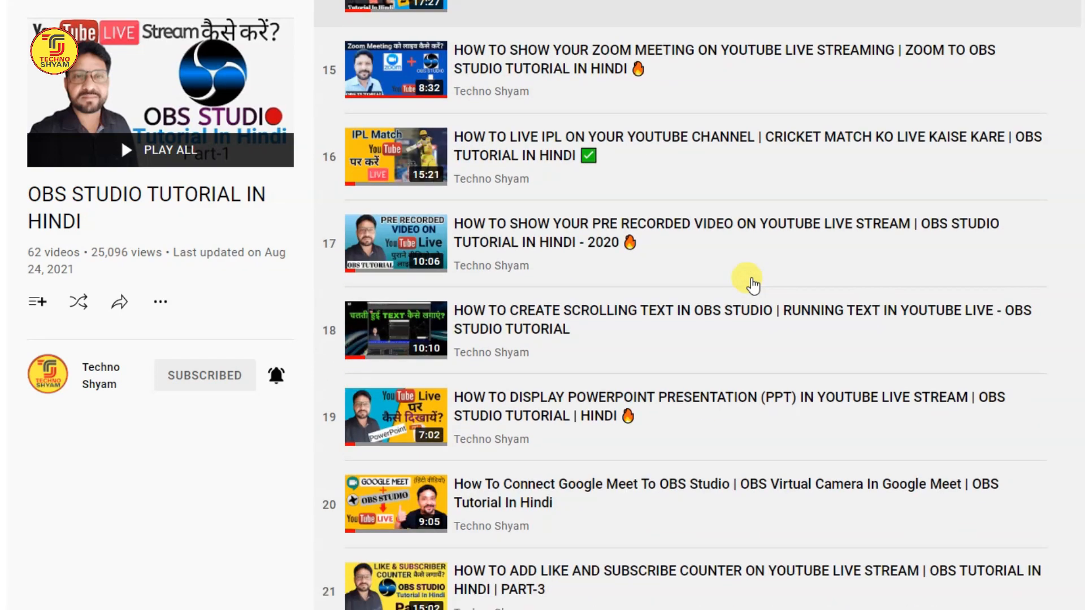
pyautogui.scroll(-5, 752, 285)
pyautogui.scroll(-4, 753, 285)
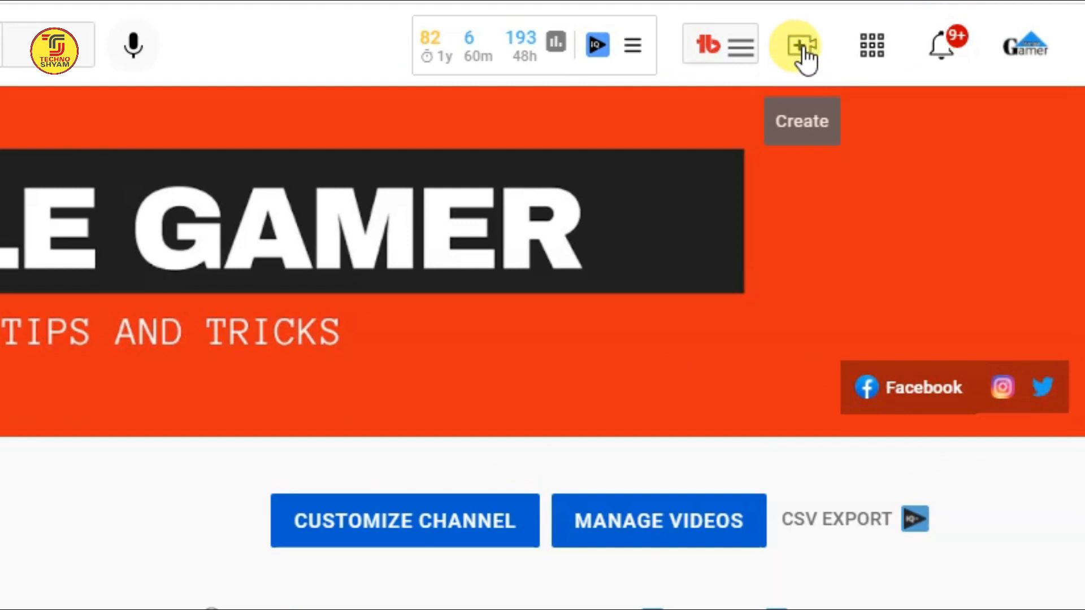
# Start going live from the YouTube channel page to reach the stream's control room.
pyautogui.click(802, 53)
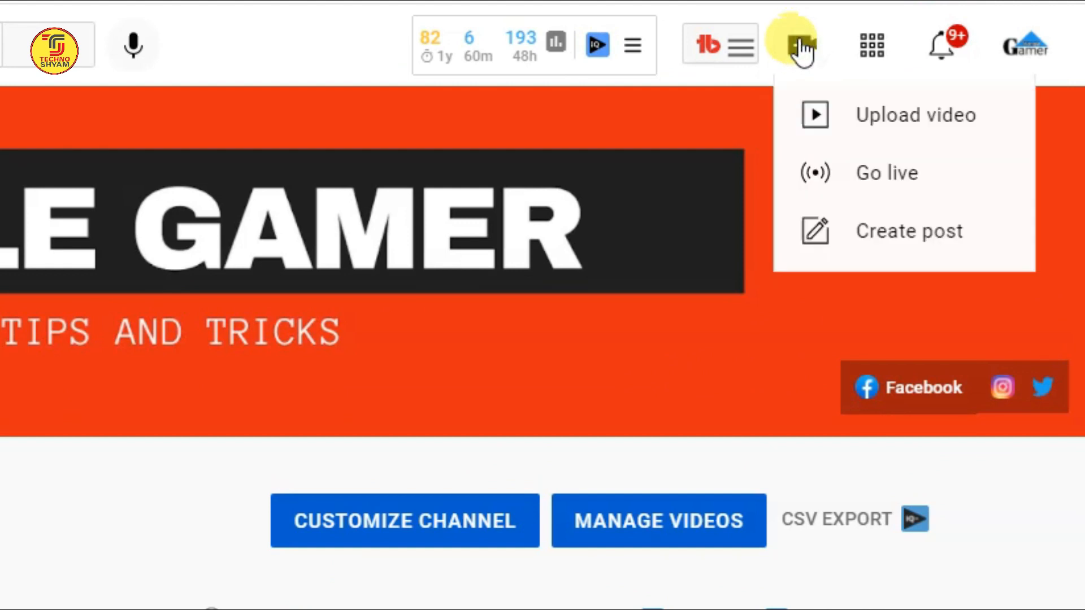
pyautogui.click(880, 173)
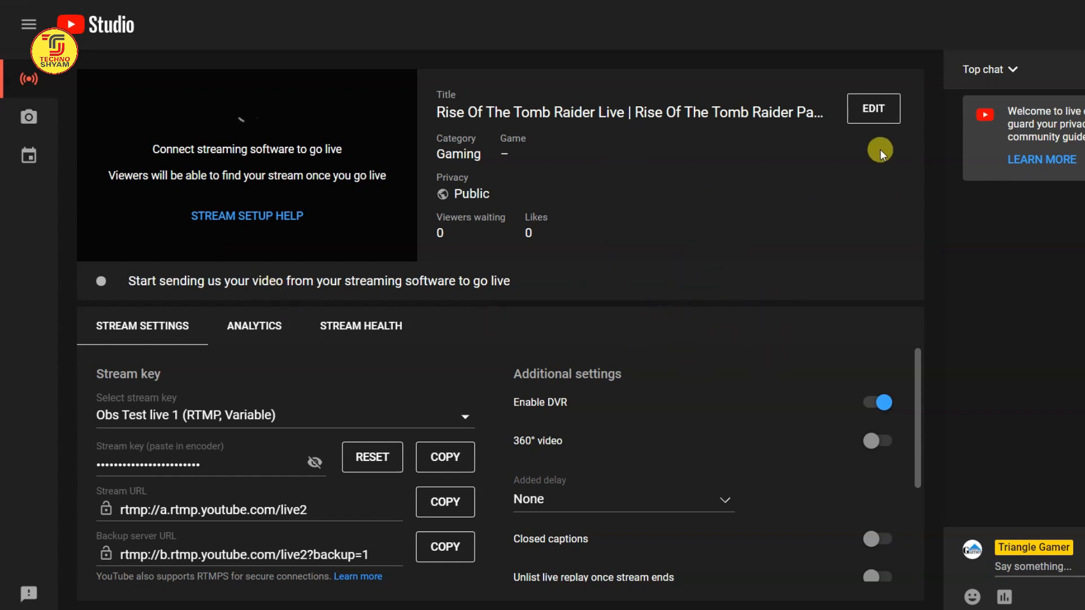
# Edit the stream's details and remove "Rise Of The" from the start of the title.
pyautogui.click(874, 109)
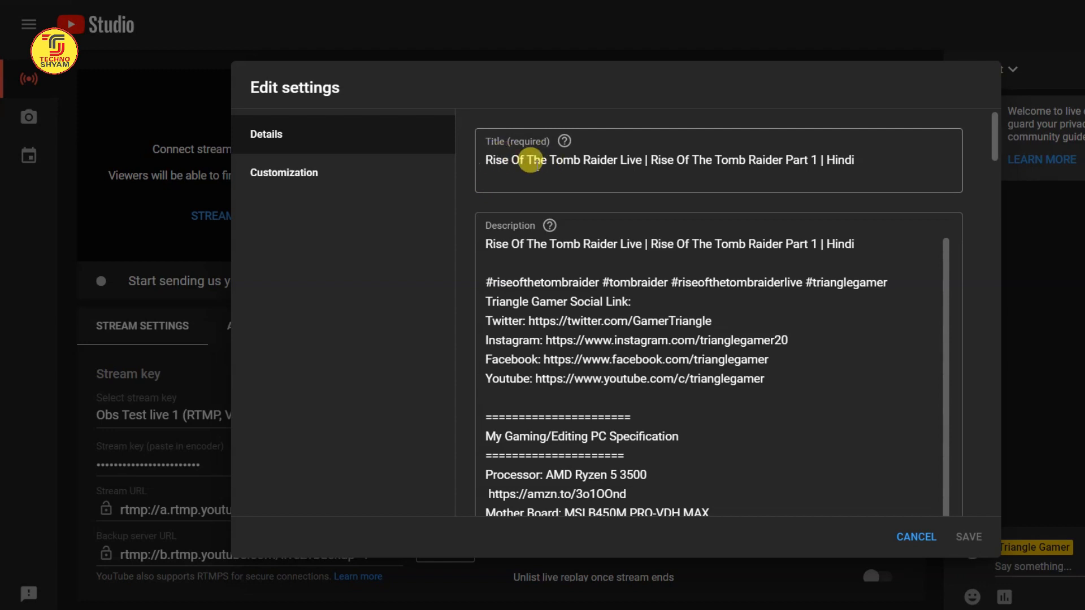
pyautogui.moveTo(546, 158); pyautogui.dragTo(477, 160)
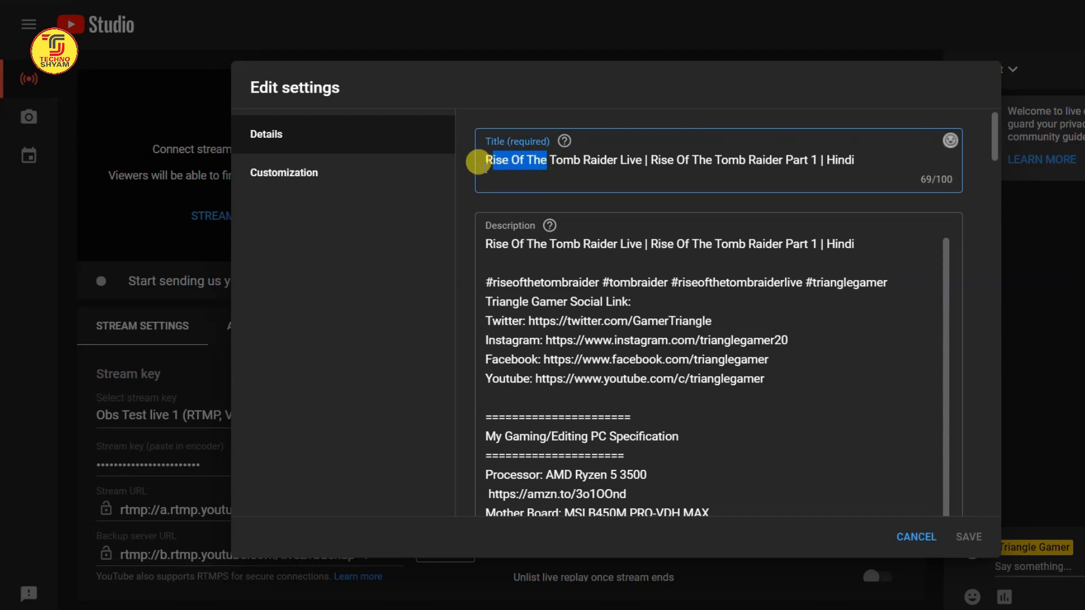
pyautogui.press('BackSpace')
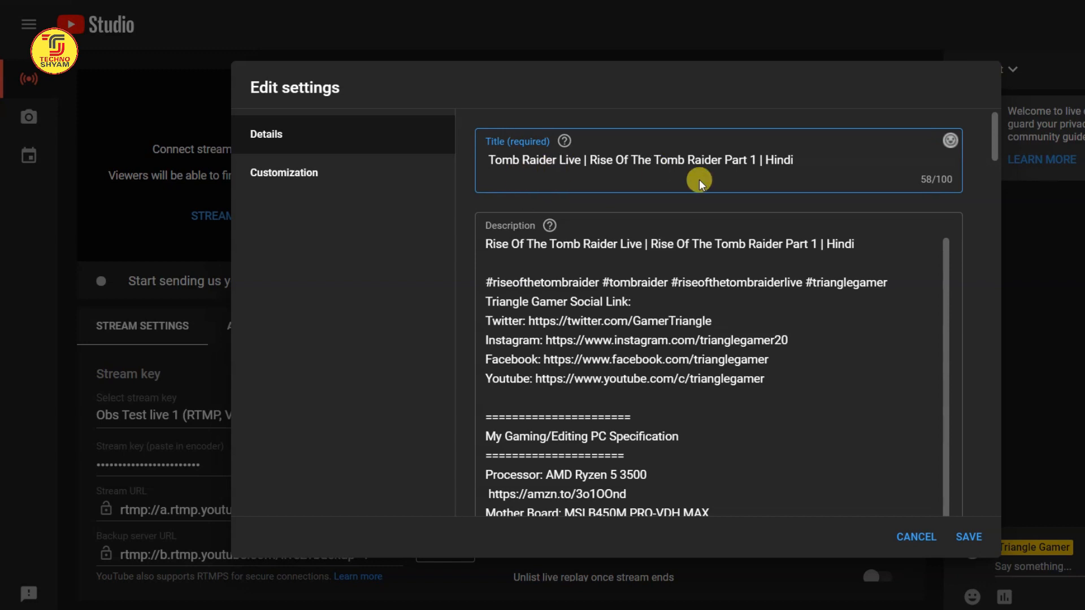
# Review the remaining stream details from the description, visibility and thumbnail through tags, license and comments, and save the settings.
pyautogui.scroll(-10, 673, 305)
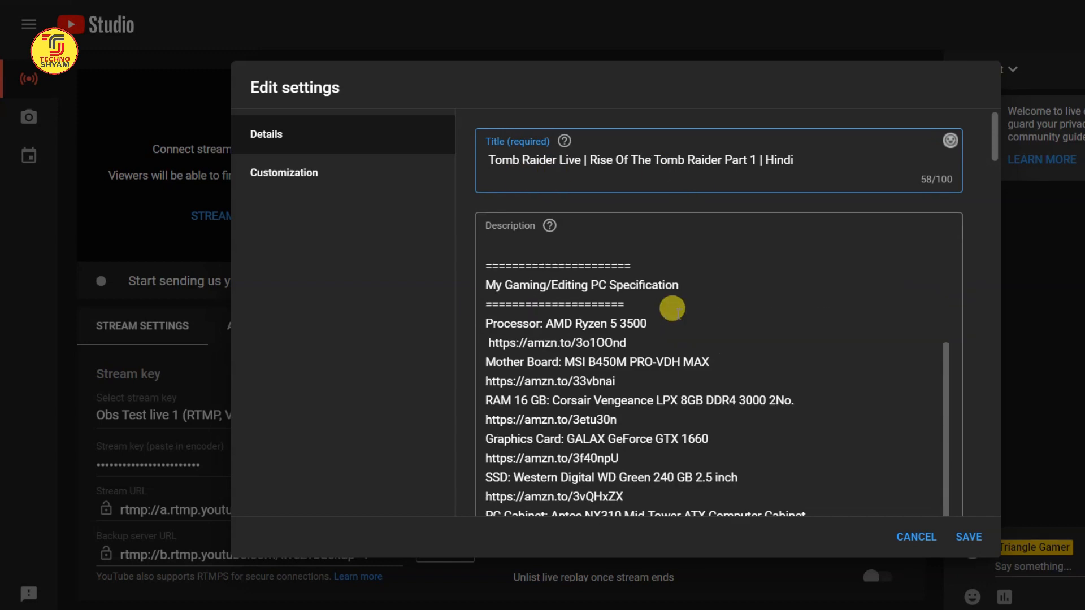
pyautogui.scroll(-10, 743, 327)
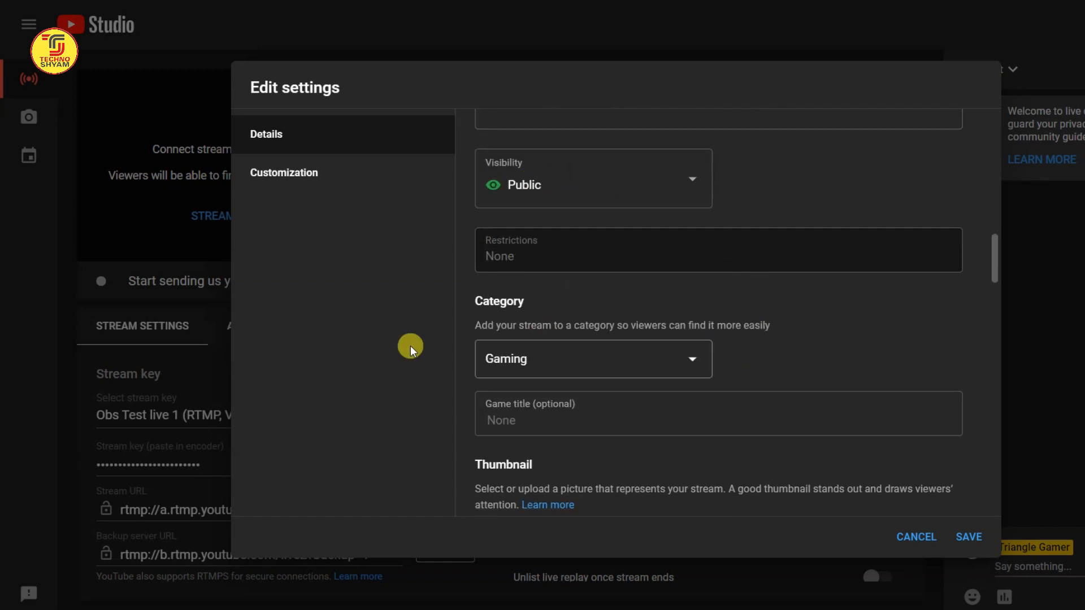
pyautogui.scroll(-1, 765, 343)
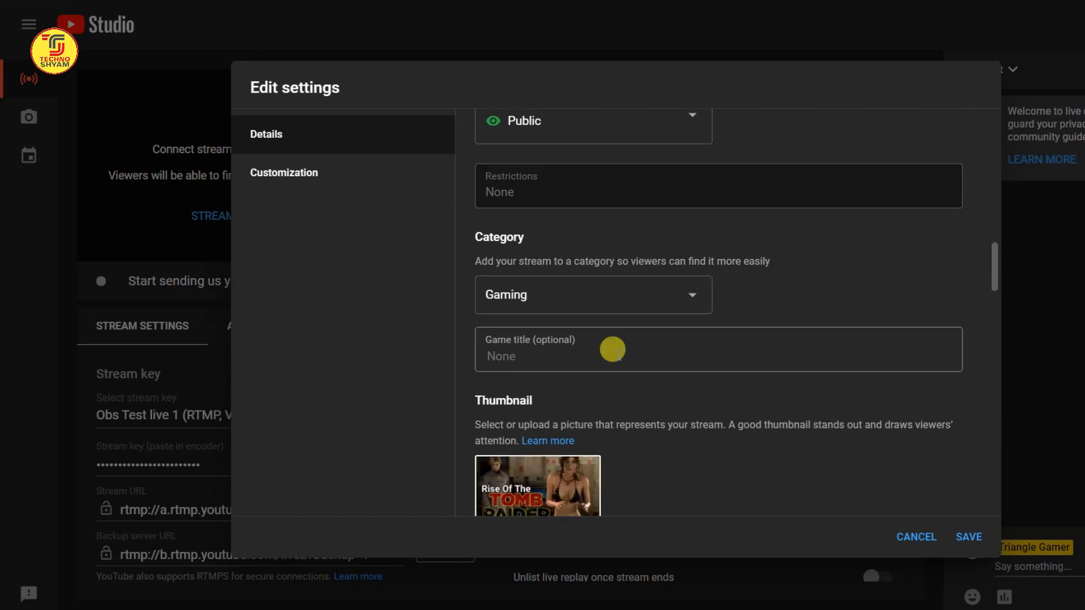
pyautogui.scroll(-3, 661, 346)
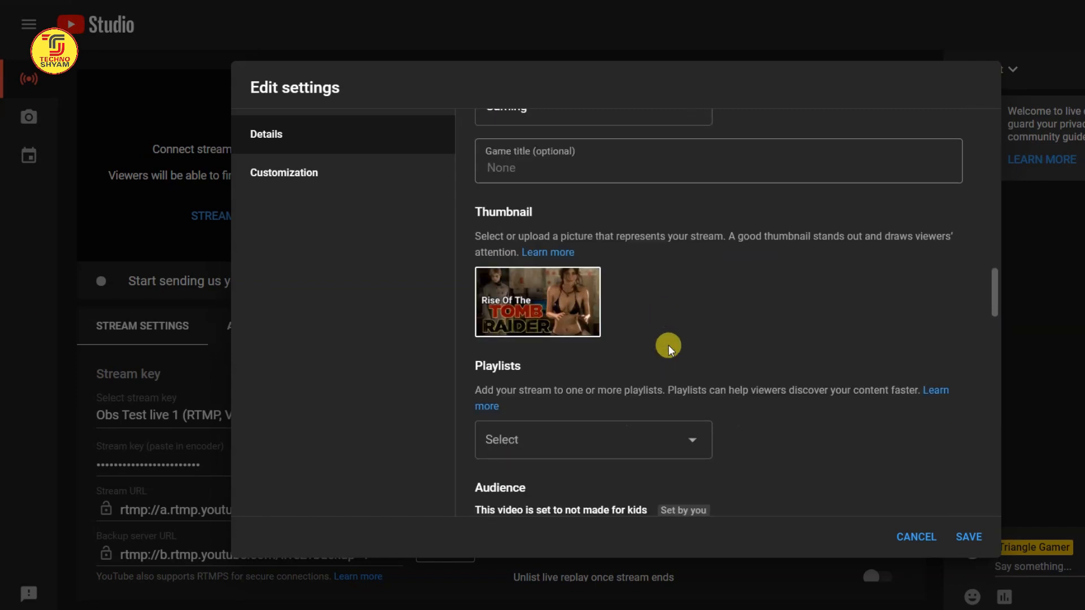
pyautogui.moveTo(541, 280)
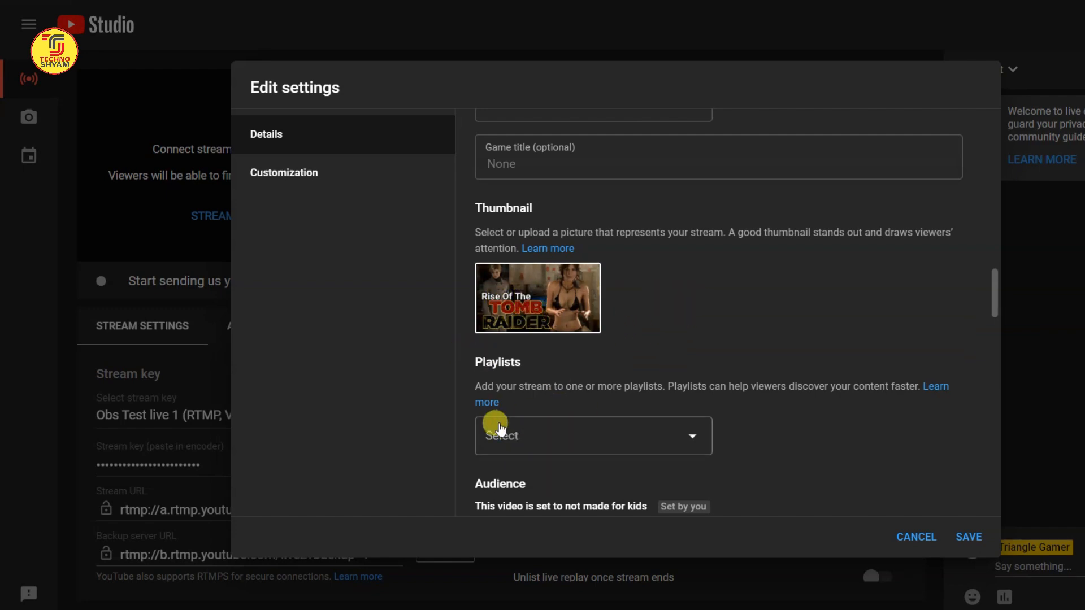
pyautogui.scroll(-2, 744, 341)
pyautogui.scroll(-5, 744, 341)
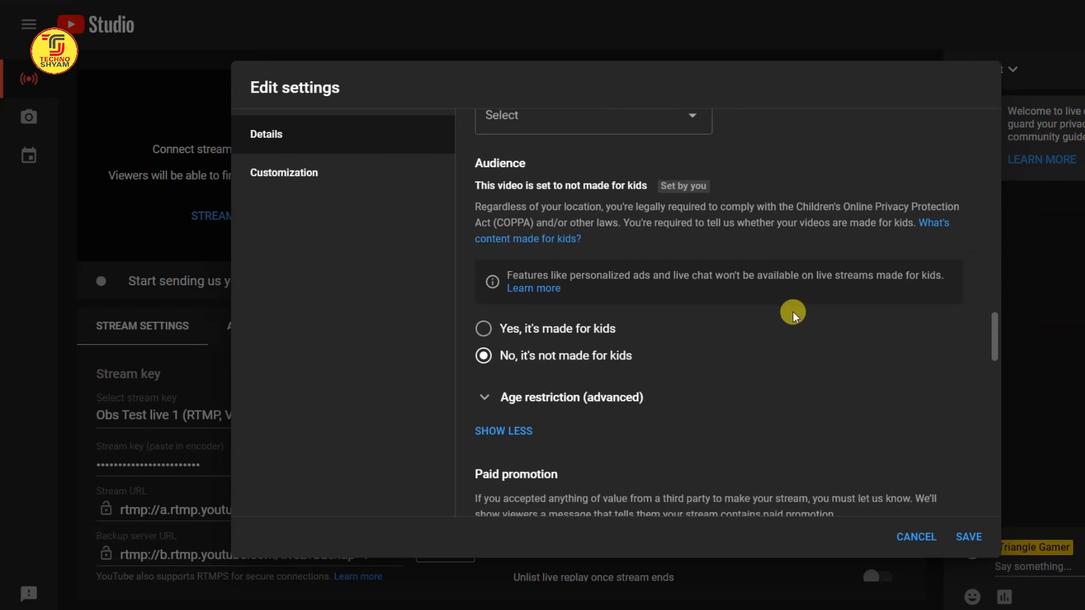
pyautogui.scroll(-9, 762, 316)
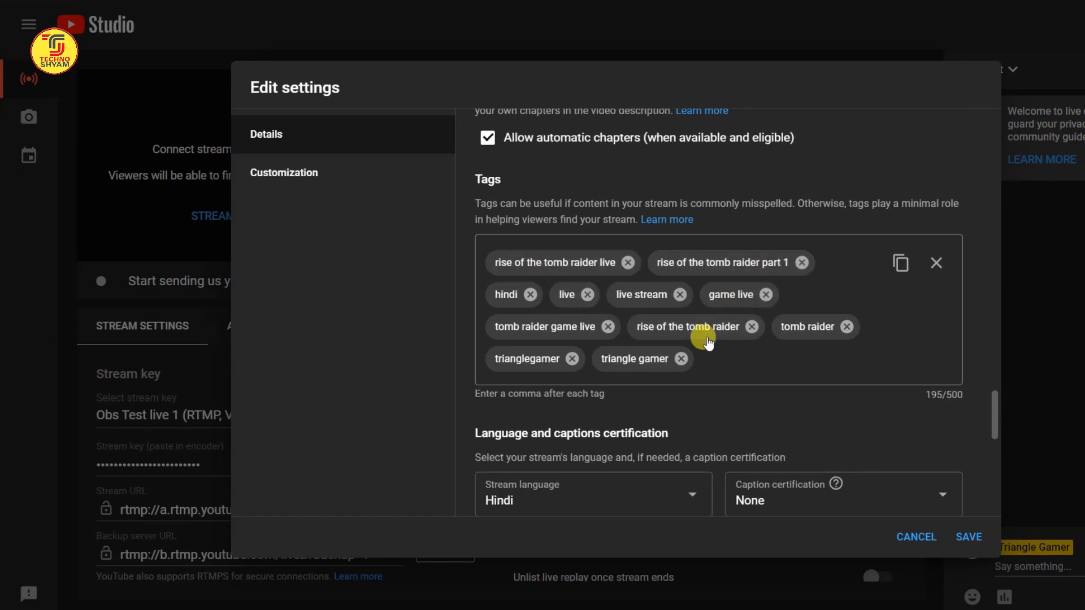
pyautogui.scroll(-4, 720, 328)
pyautogui.scroll(-5, 754, 346)
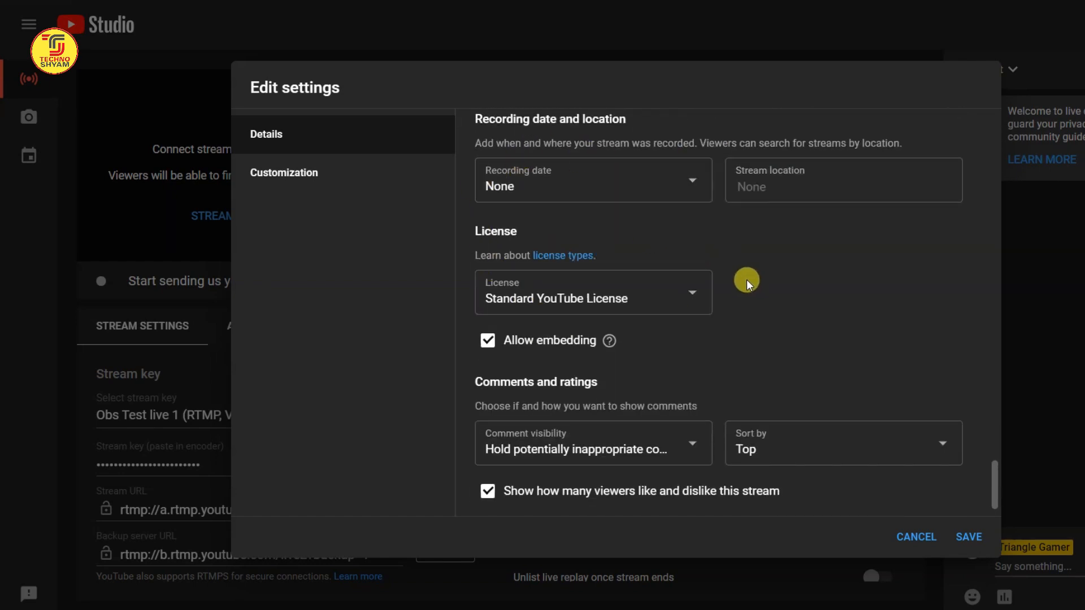
pyautogui.scroll(-1, 752, 279)
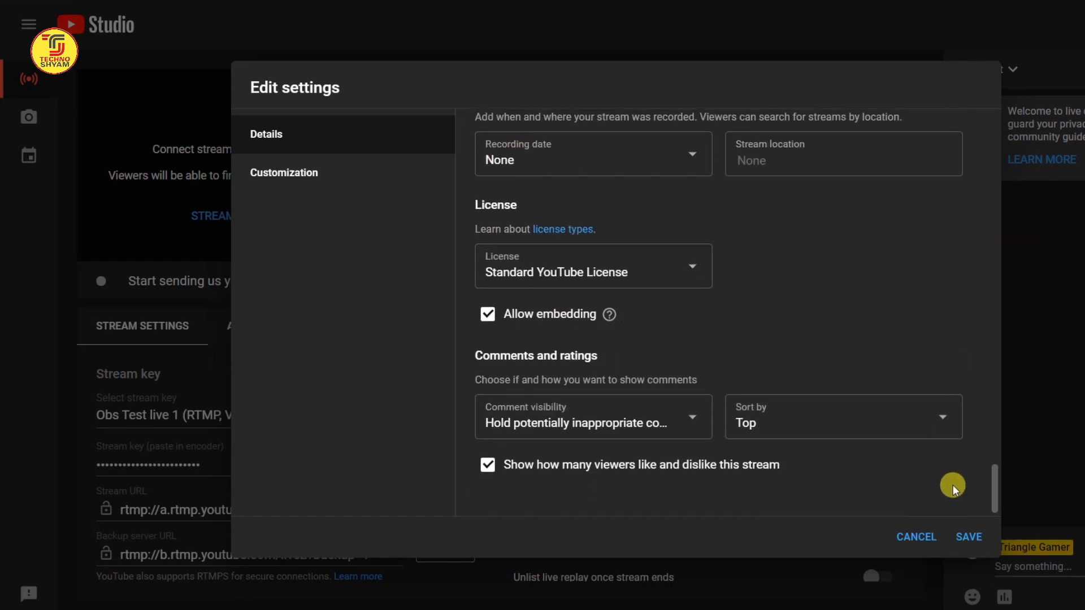
pyautogui.click(969, 540)
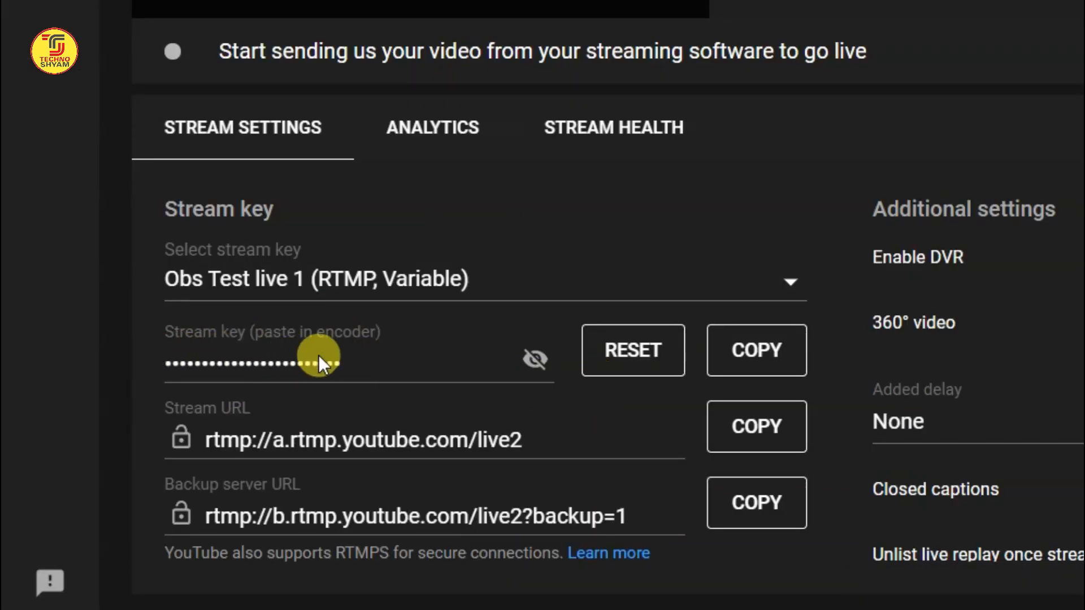
# Copy the YouTube stream key, switch to OBS Studio, replace the stream key in its stream settings with the copied one and apply.
pyautogui.click(756, 362)
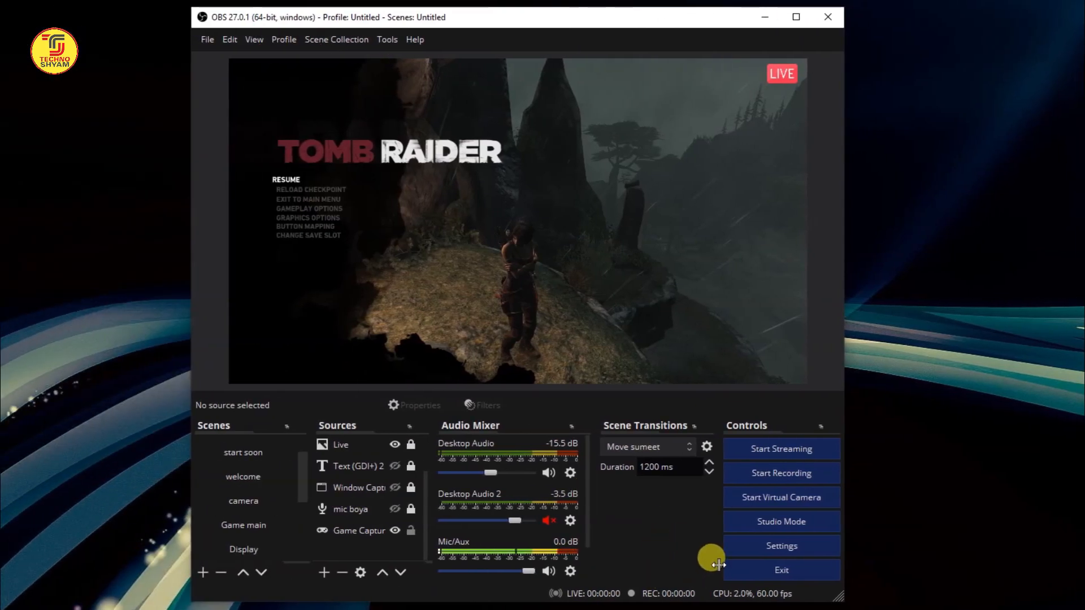
pyautogui.click(774, 546)
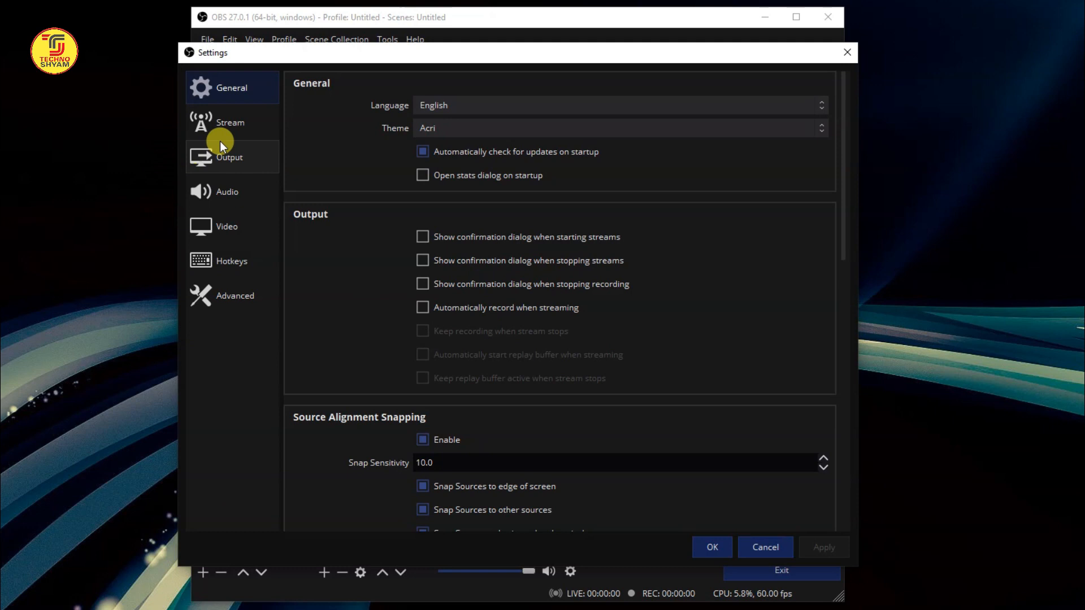
pyautogui.click(228, 126)
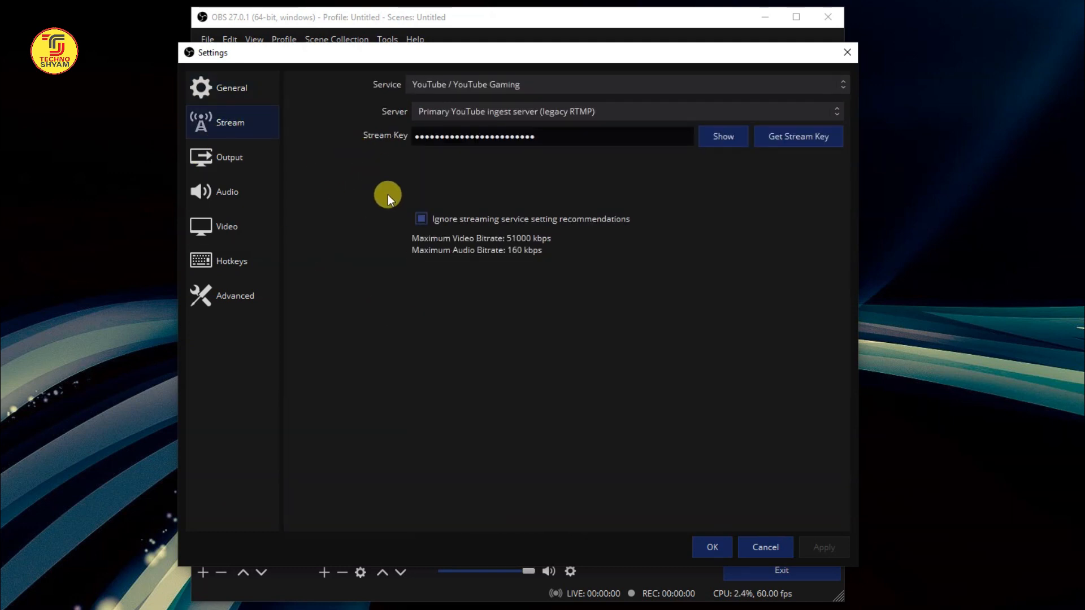
pyautogui.moveTo(534, 137); pyautogui.dragTo(415, 137)
pyautogui.rightClick(461, 138)
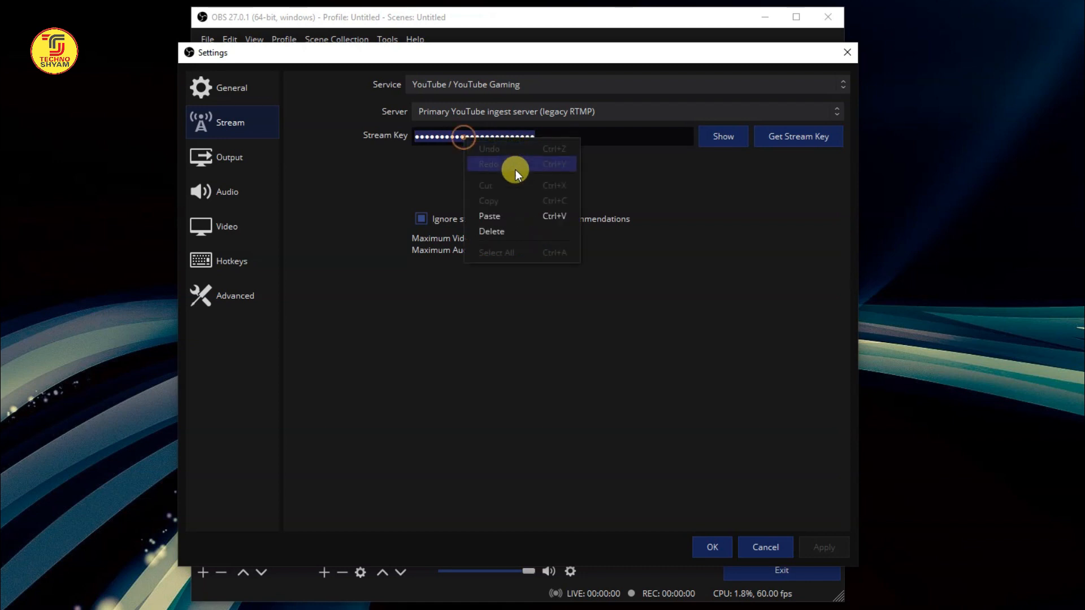
pyautogui.click(501, 214)
pyautogui.click(826, 548)
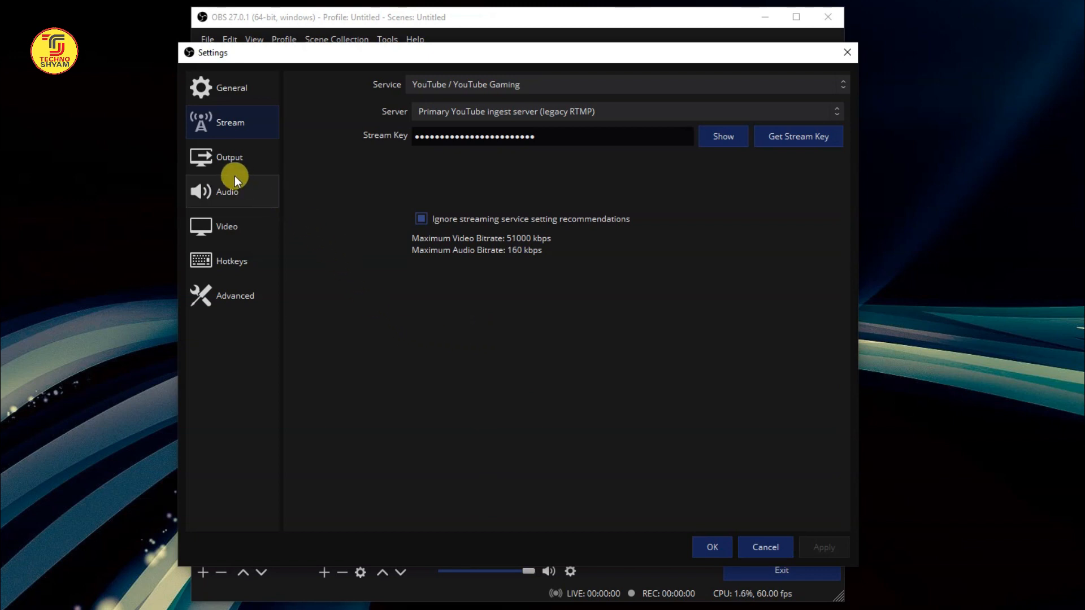
# Check the streaming output settings, including encoder, rate control and bitrate, and accept the settings.
pyautogui.click(239, 157)
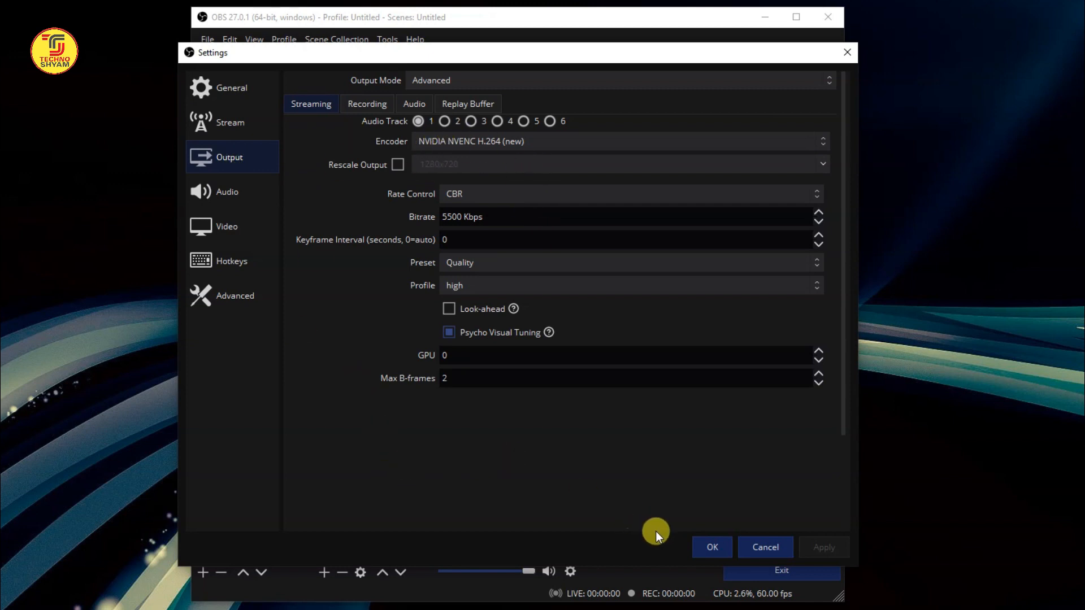
pyautogui.click(705, 547)
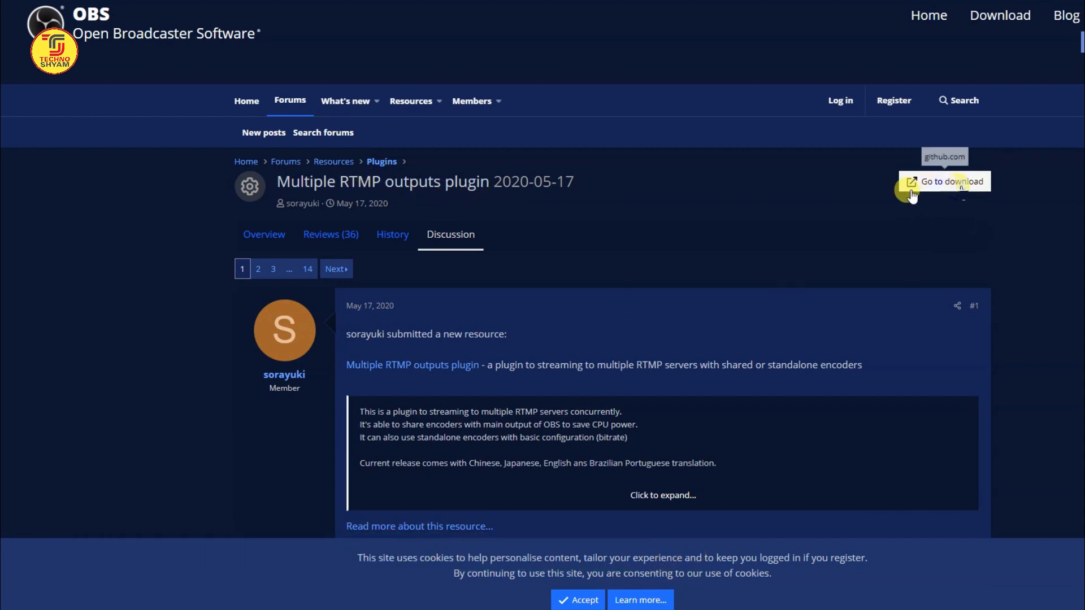
# Switch to the browser, download obs-multi-rtmp.zip from the Multiple RTMP outputs plugin's download page and show the file in its folder.
pyautogui.click(950, 185)
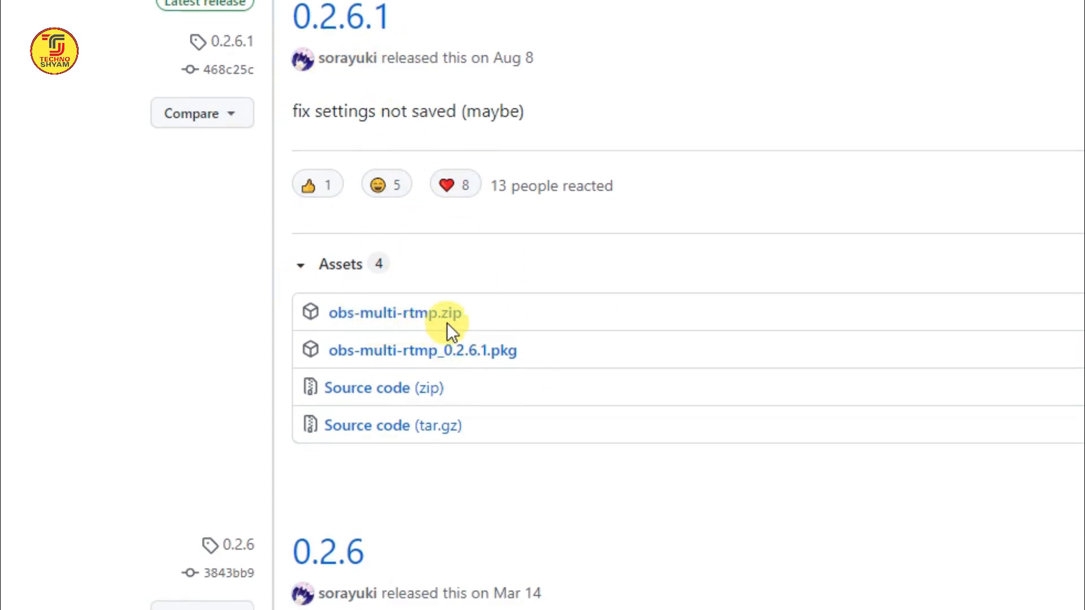
pyautogui.click(379, 314)
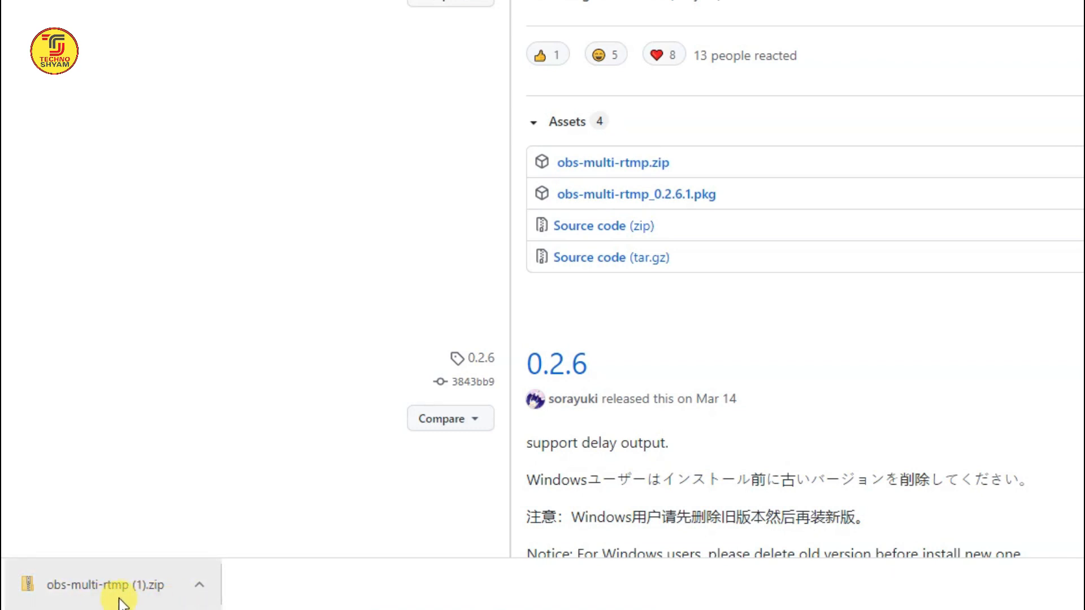
pyautogui.click(199, 586)
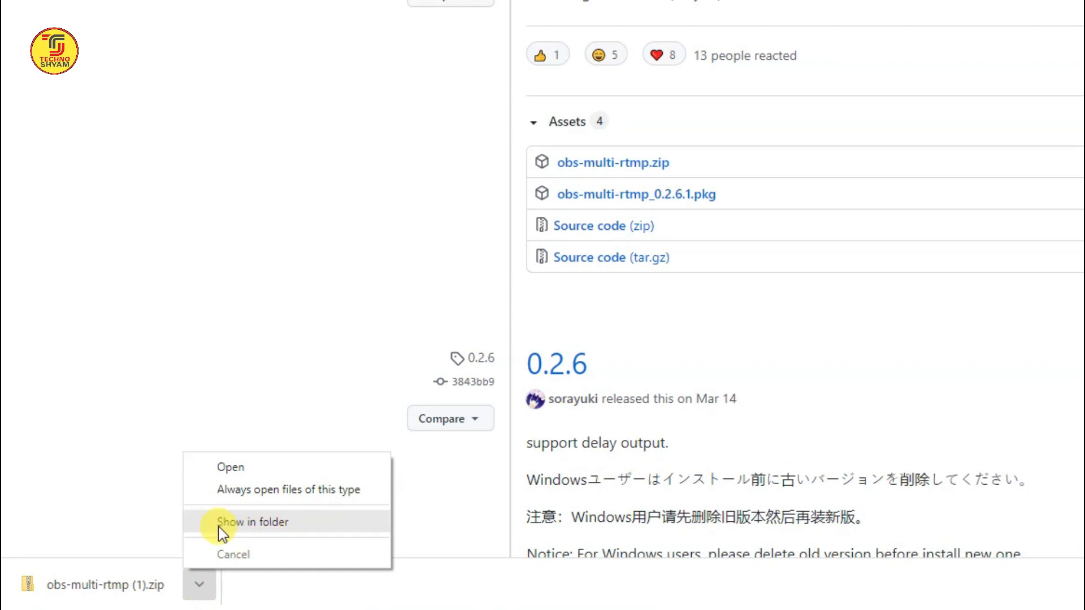
pyautogui.click(249, 524)
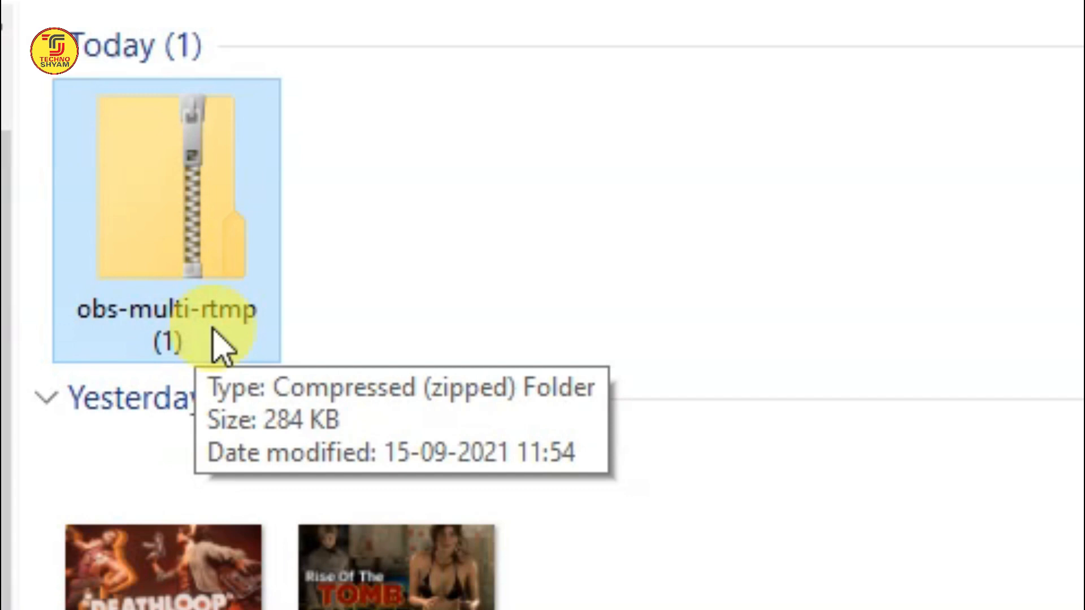
# Extract the downloaded obs-multi-rtmp (1) archive into its own folder.
pyautogui.rightClick(241, 252)
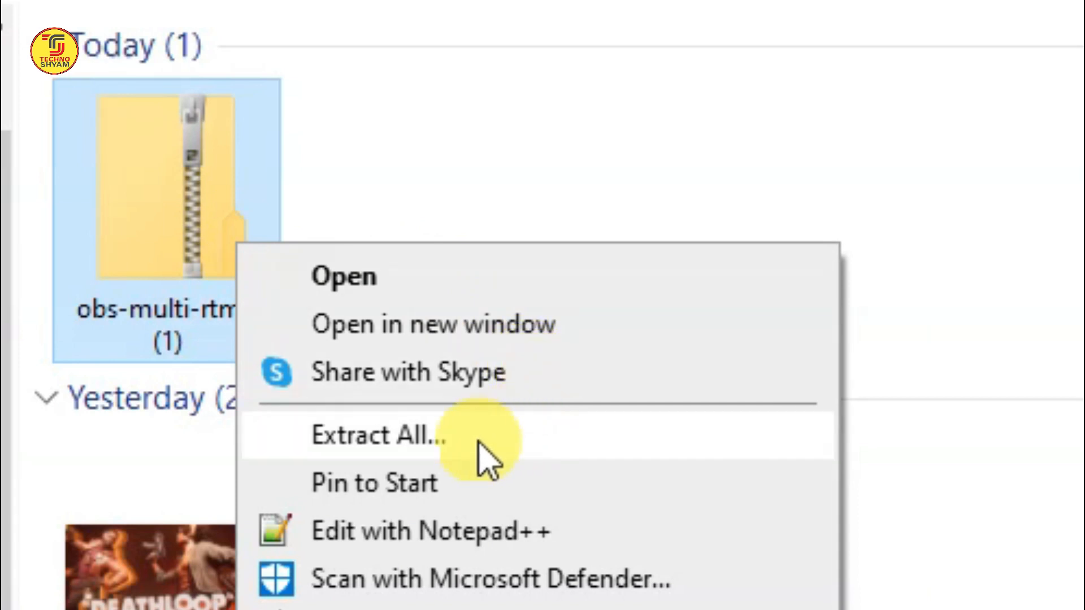
pyautogui.click(460, 447)
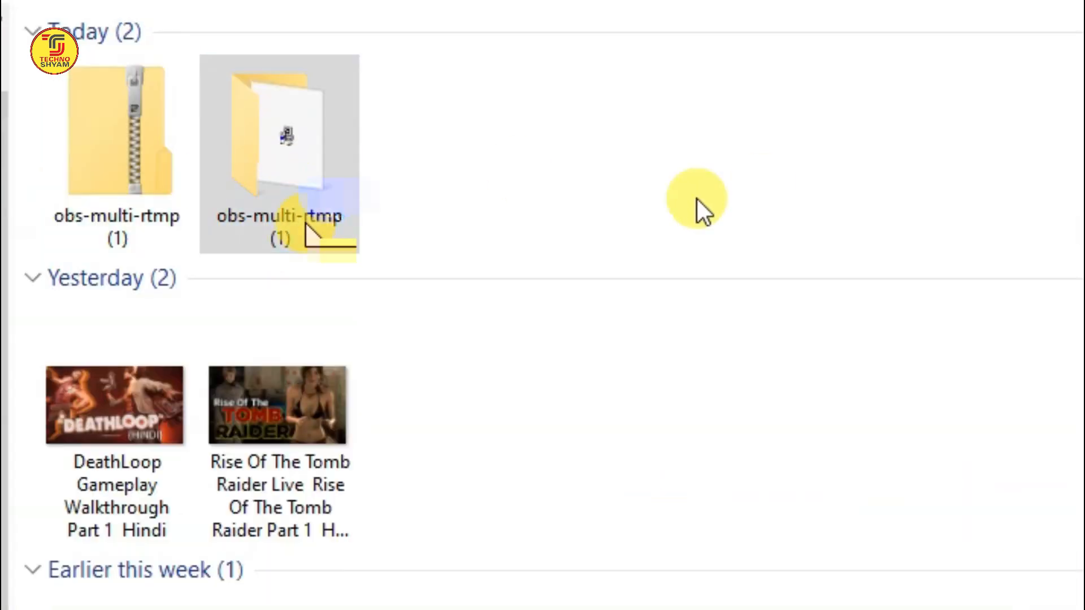
pyautogui.click(696, 199)
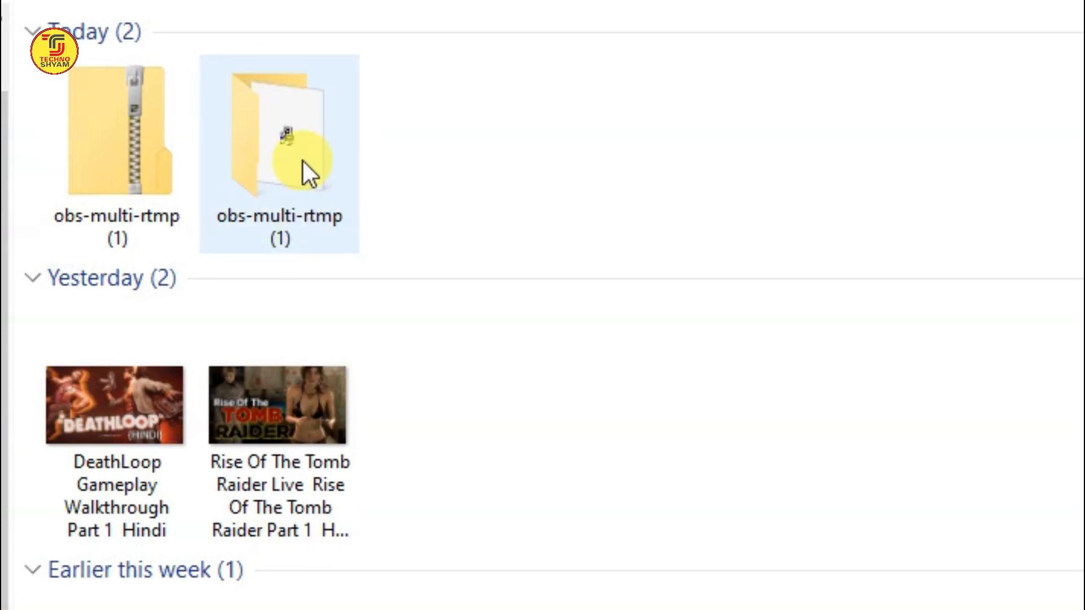
# Run the obs-multi-rtmp-setup installer from the extracted obs-multi-rtmp (1) folder.
pyautogui.moveTo(303, 161)
pyautogui.doubleClick(297, 140)
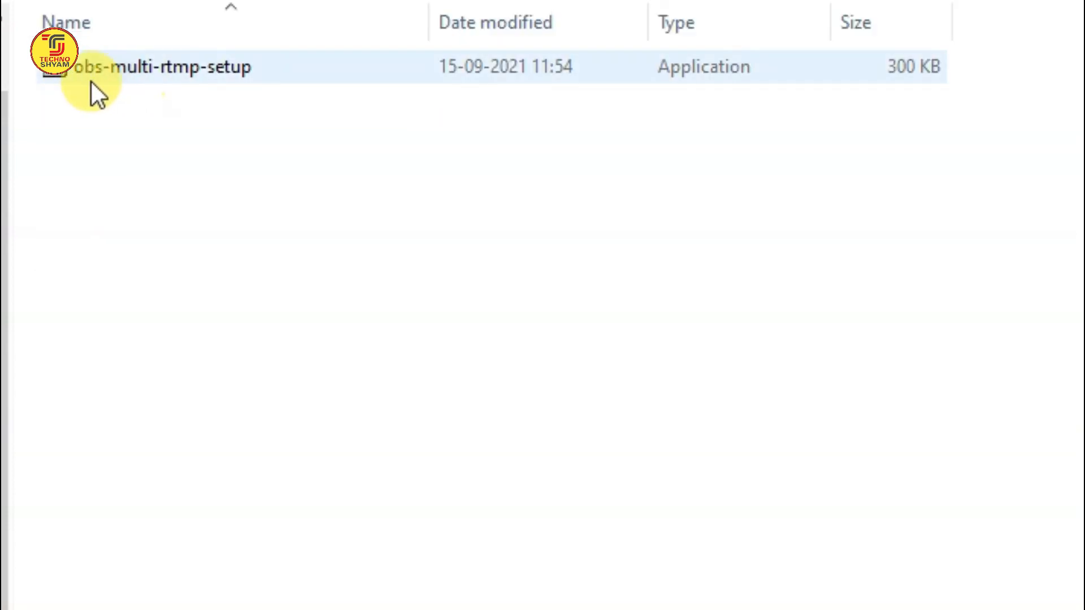
pyautogui.doubleClick(179, 74)
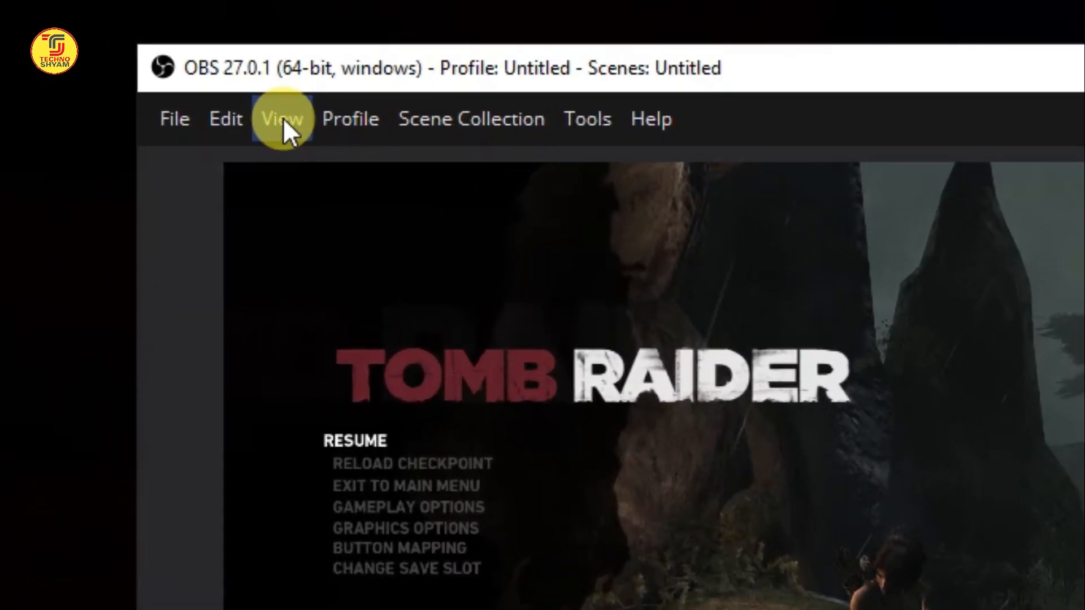
# Show the Multiple output dock in OBS and add a new streaming target.
pyautogui.click(283, 118)
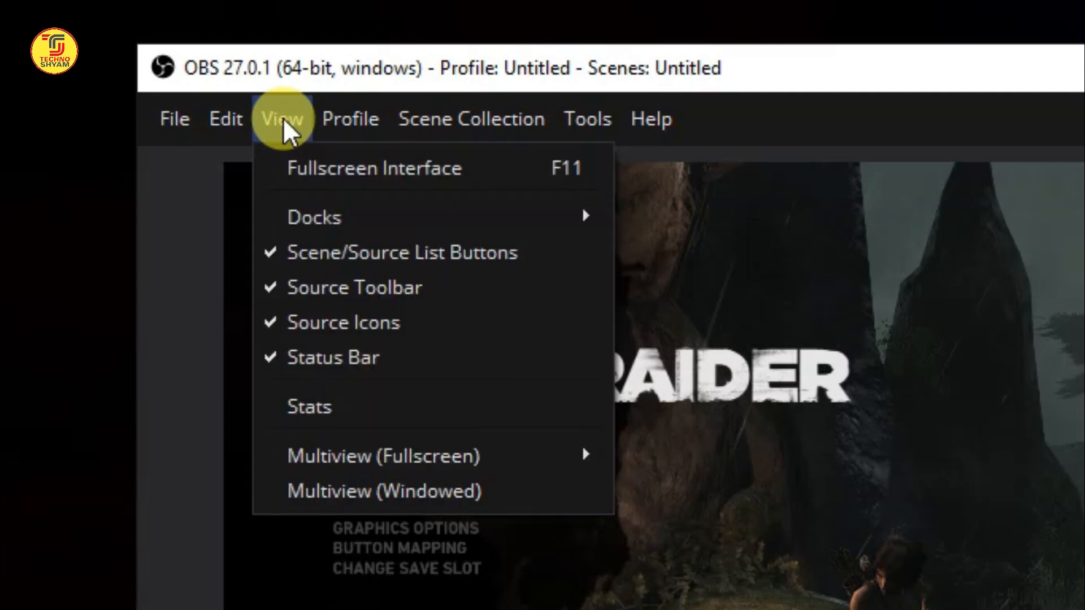
pyautogui.moveTo(308, 223)
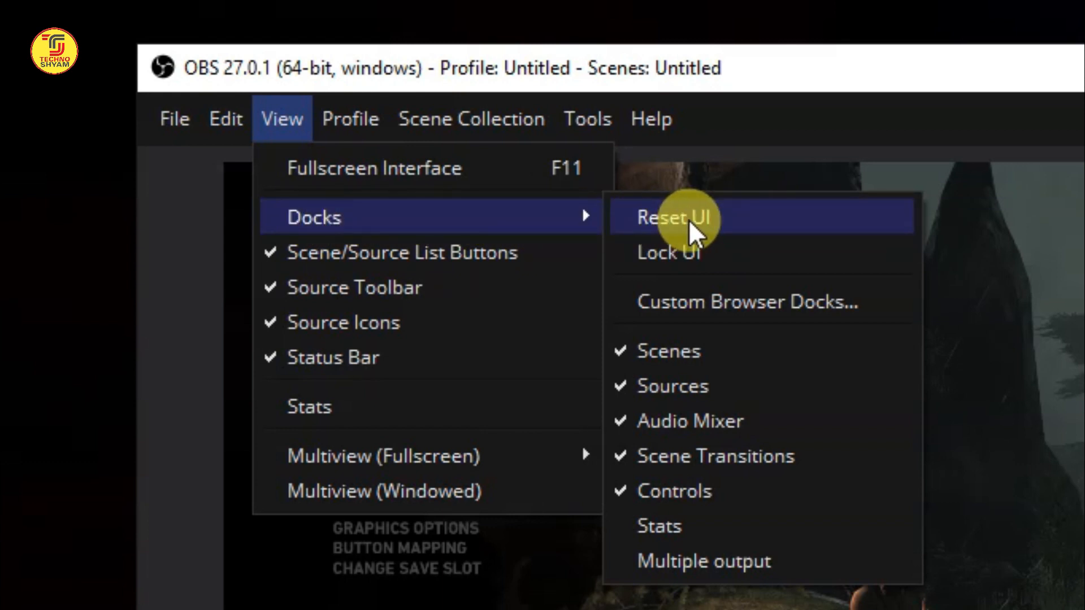
pyautogui.click(744, 560)
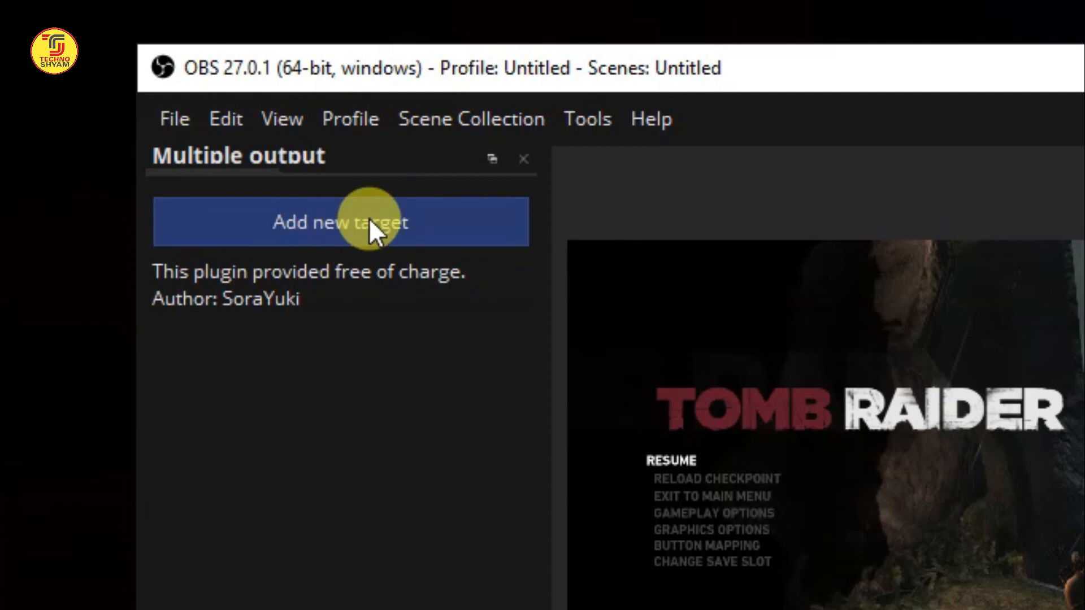
pyautogui.click(354, 225)
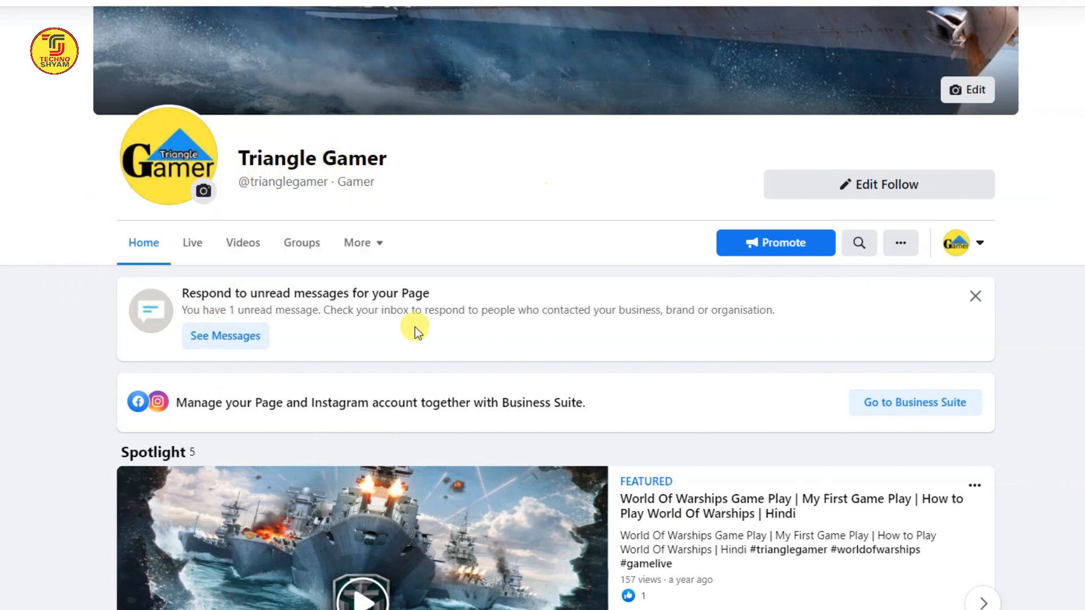
# Switch to the Triangle Gamer Facebook page in the browser and start creating a live video.
pyautogui.scroll(-5, 579, 276)
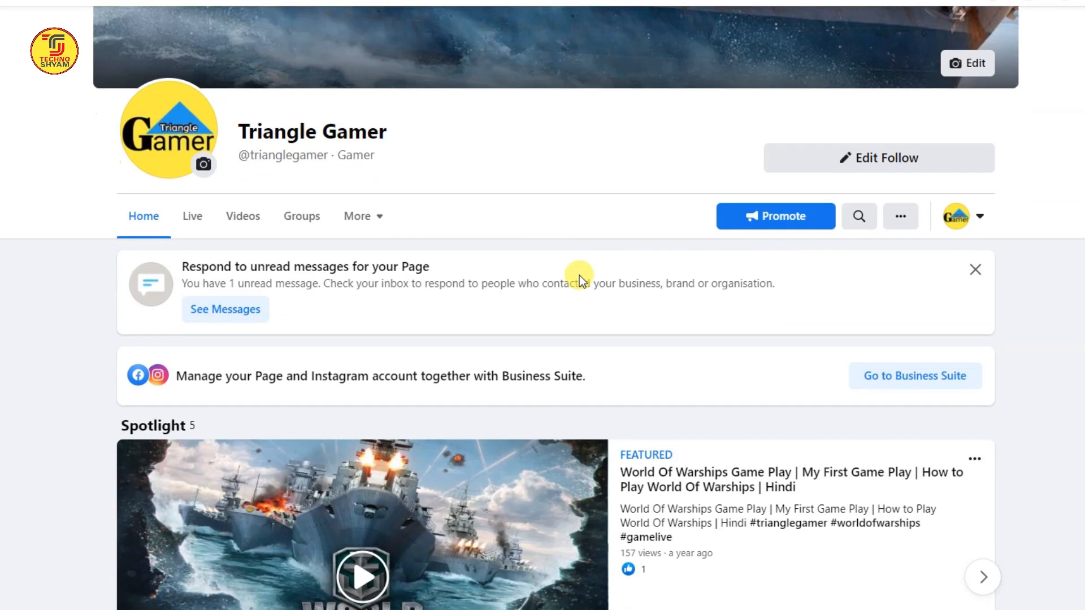
pyautogui.scroll(-3, 578, 274)
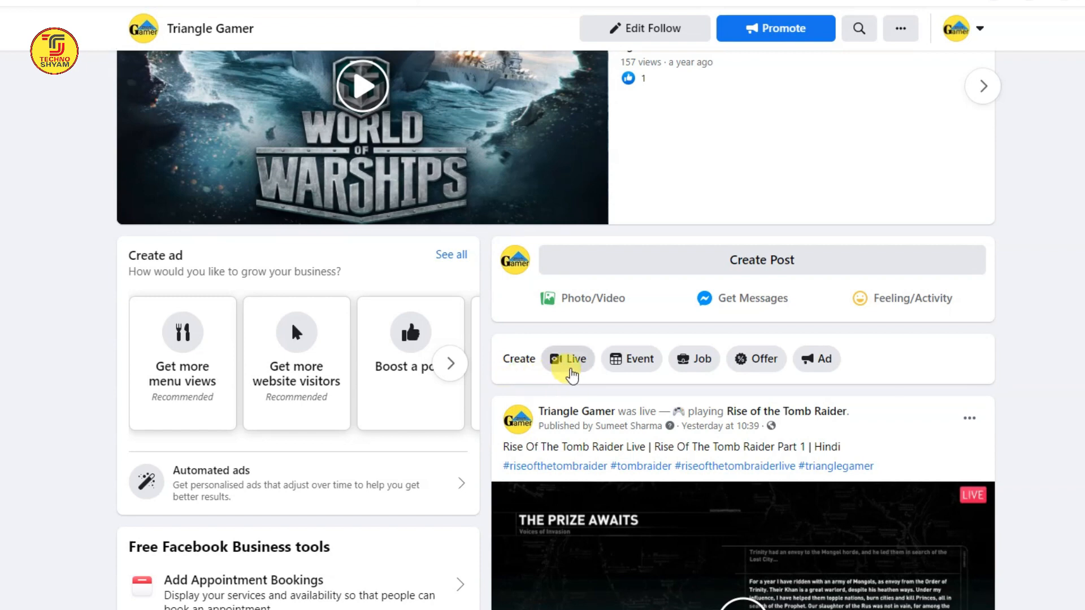
pyautogui.click(574, 365)
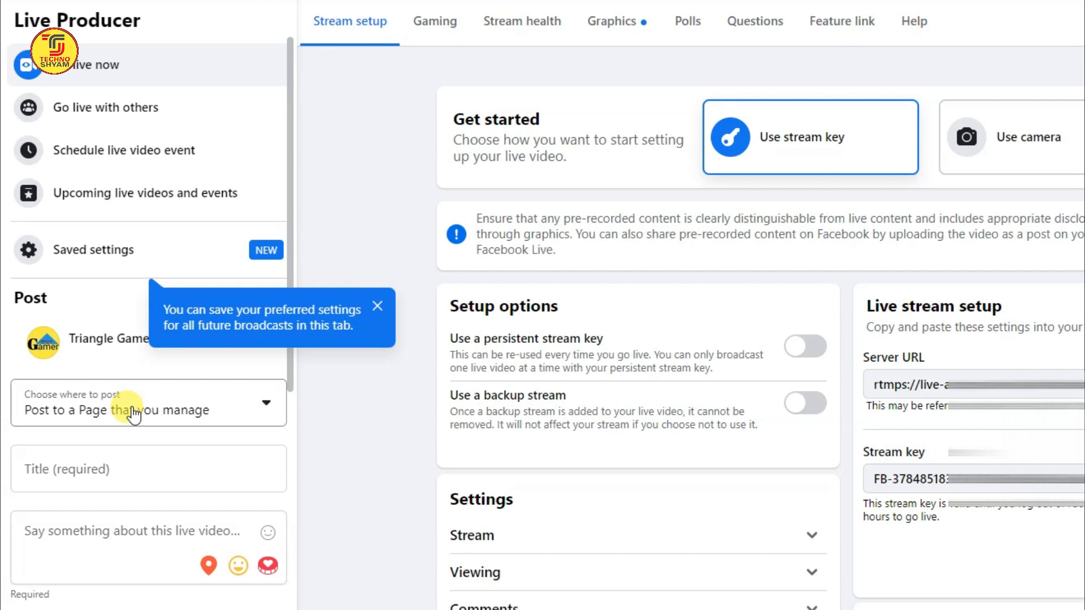
# Title the Facebook live video "tomb raider" and copy the same text into its description.
pyautogui.click(82, 472)
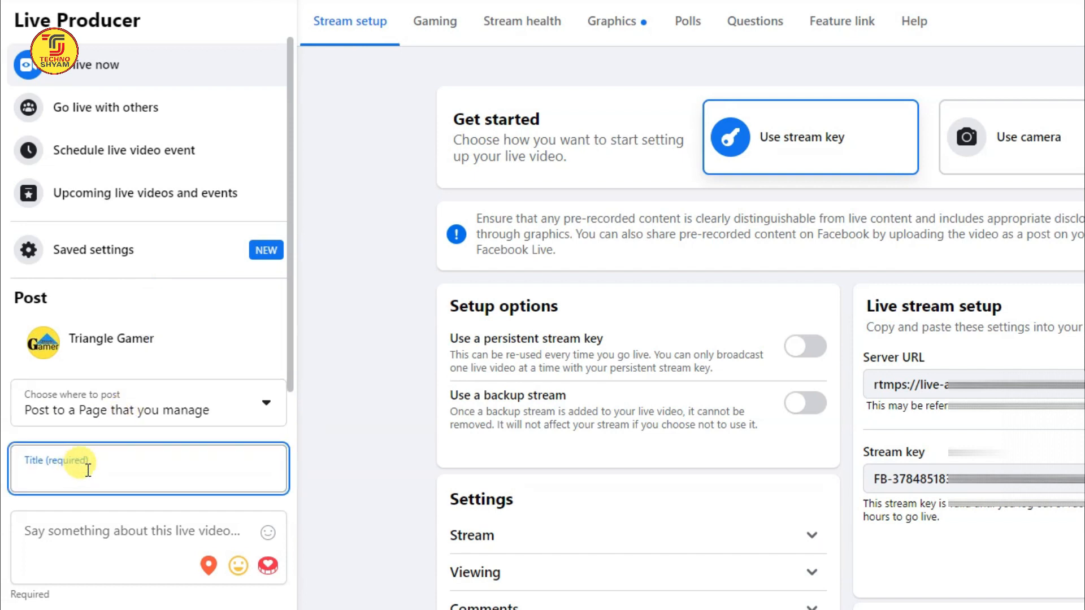
pyautogui.write('tomb raider')
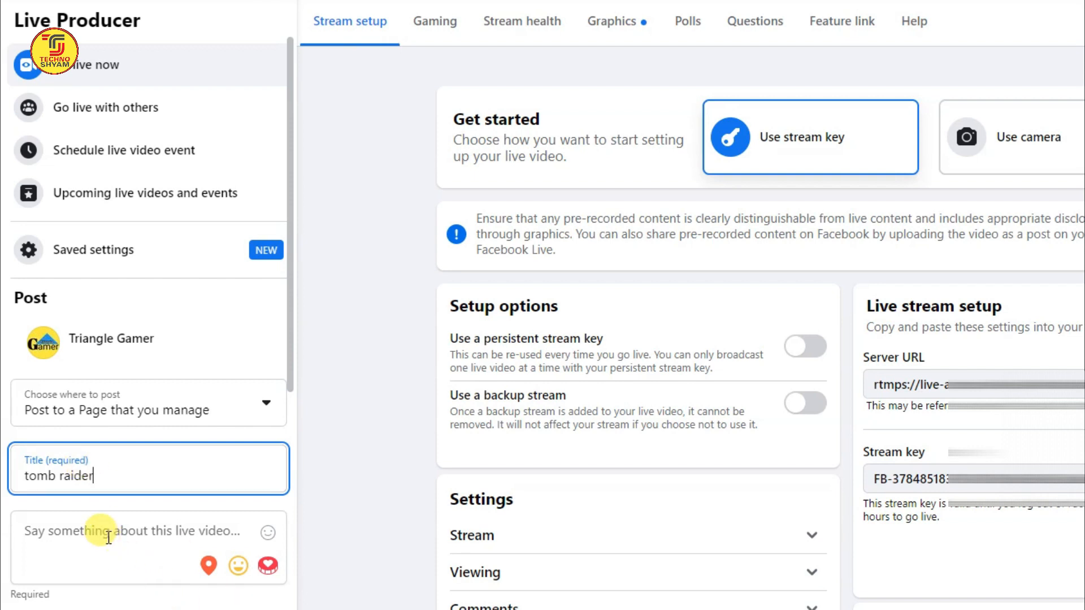
pyautogui.moveTo(106, 475); pyautogui.dragTo(25, 474)
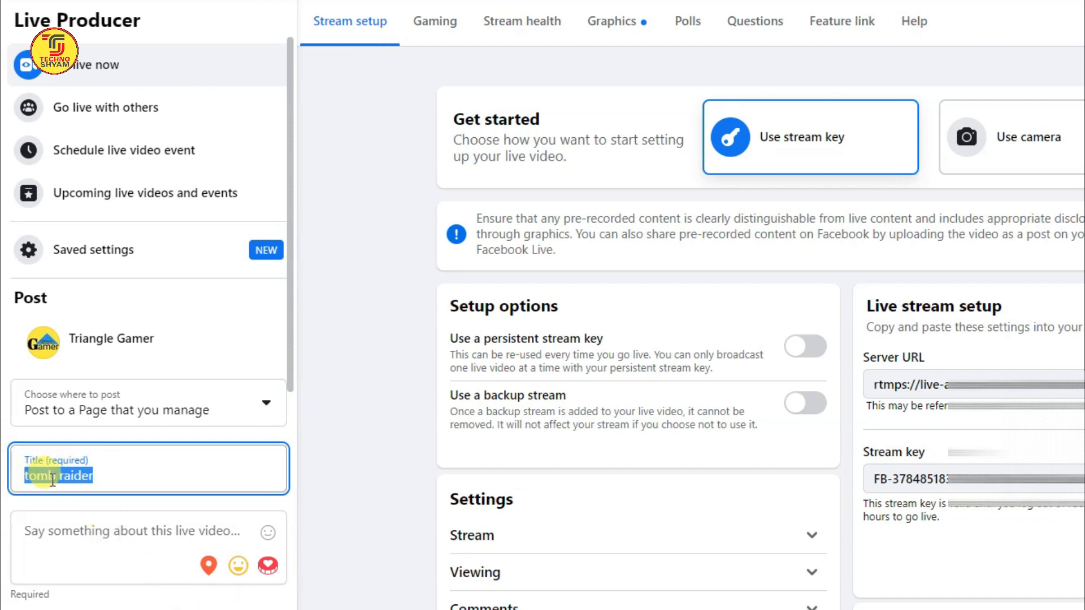
pyautogui.rightClick(52, 480)
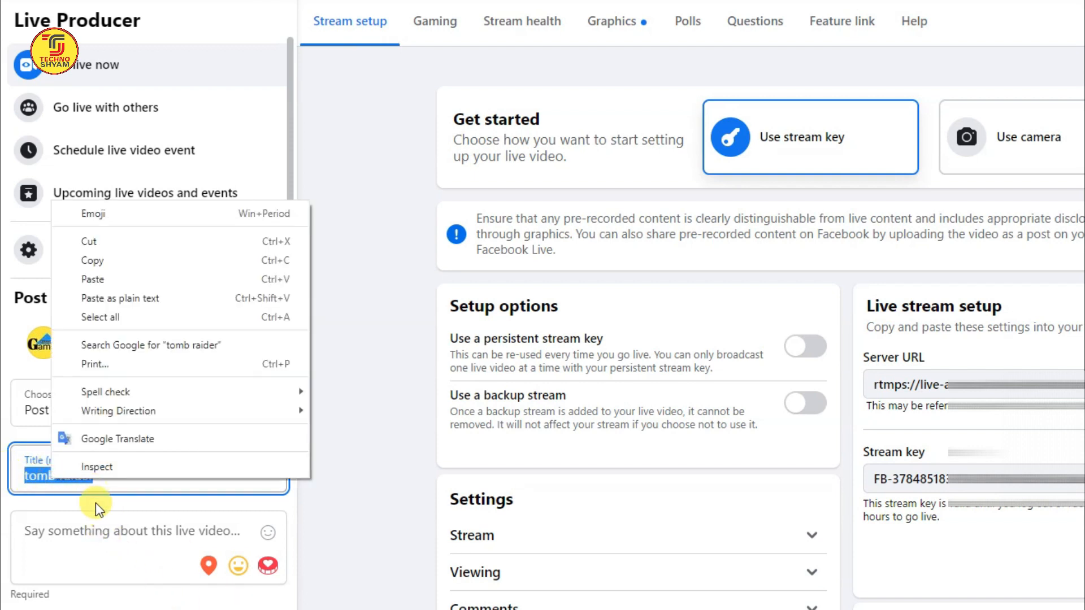
pyautogui.click(111, 260)
pyautogui.click(61, 528)
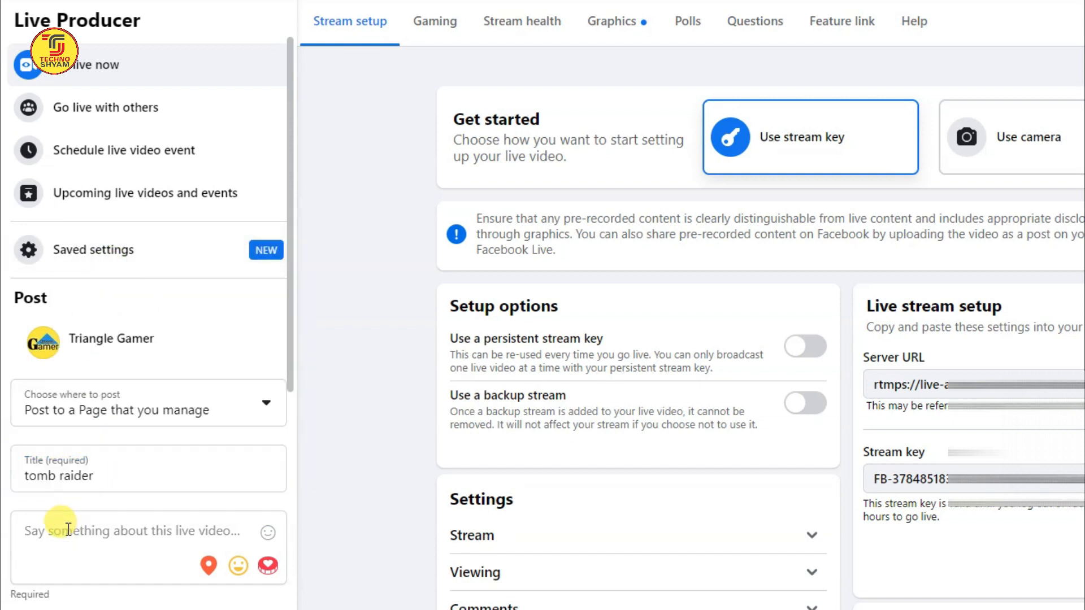
pyautogui.rightClick(68, 528)
pyautogui.click(108, 401)
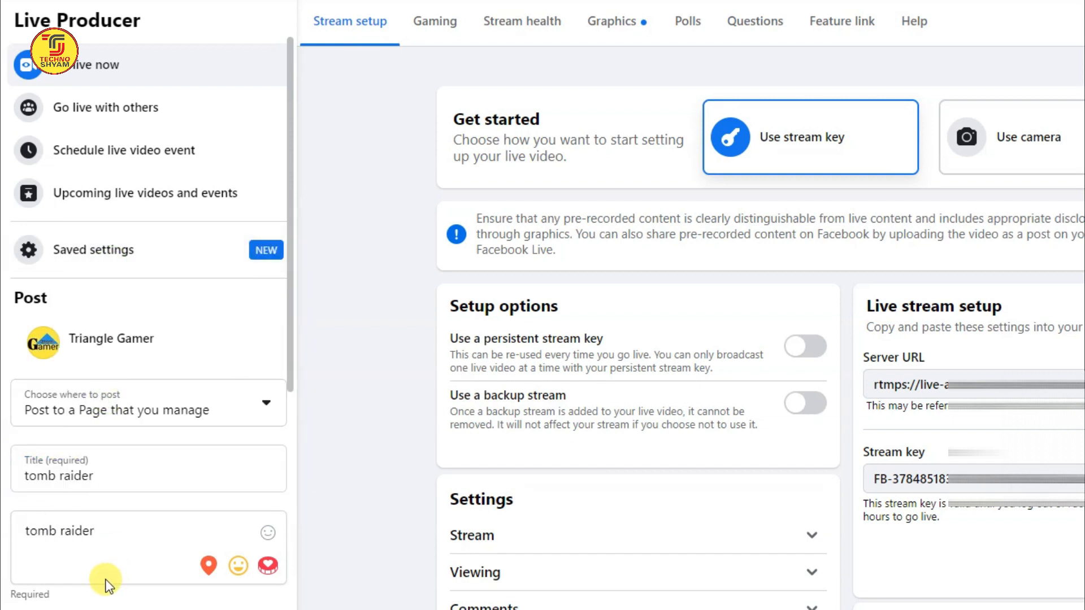
# Search for "tomb raider" as the game to tag on the live video.
pyautogui.scroll(-3, 126, 564)
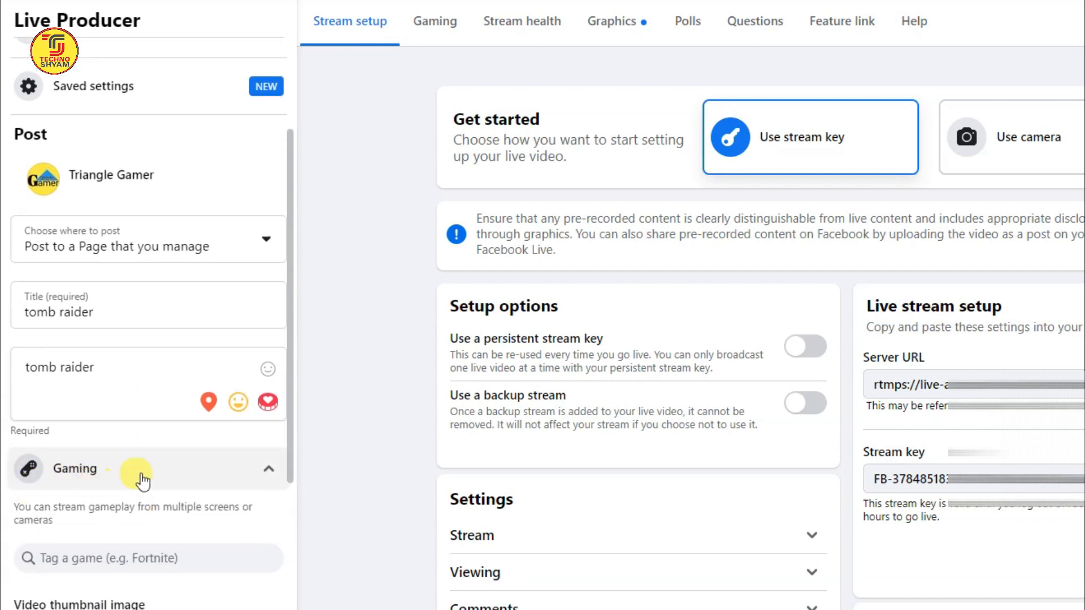
pyautogui.click(74, 560)
pyautogui.rightClick(73, 559)
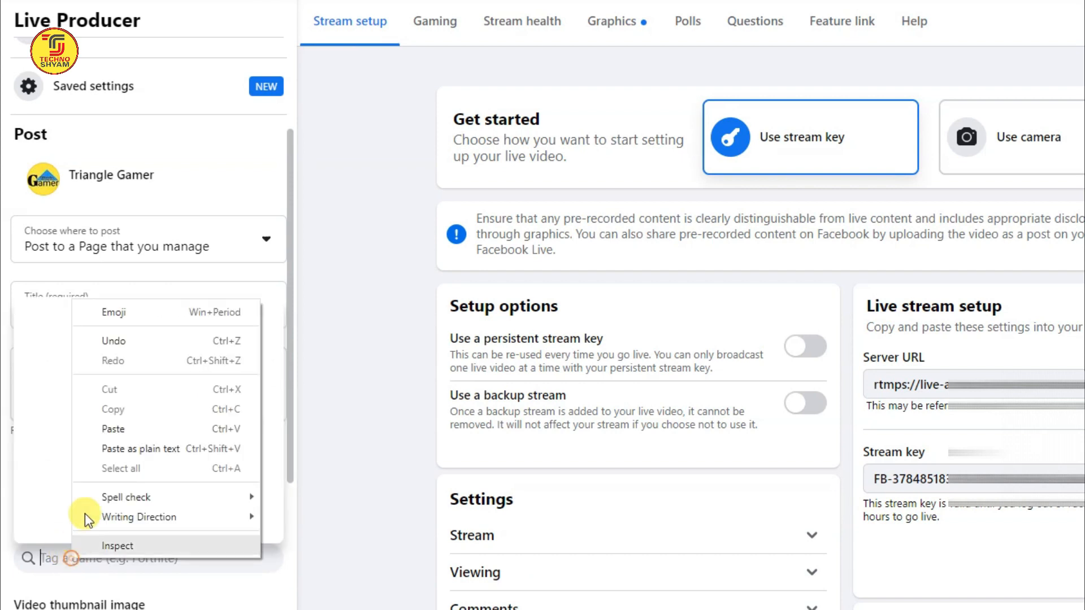
pyautogui.click(109, 433)
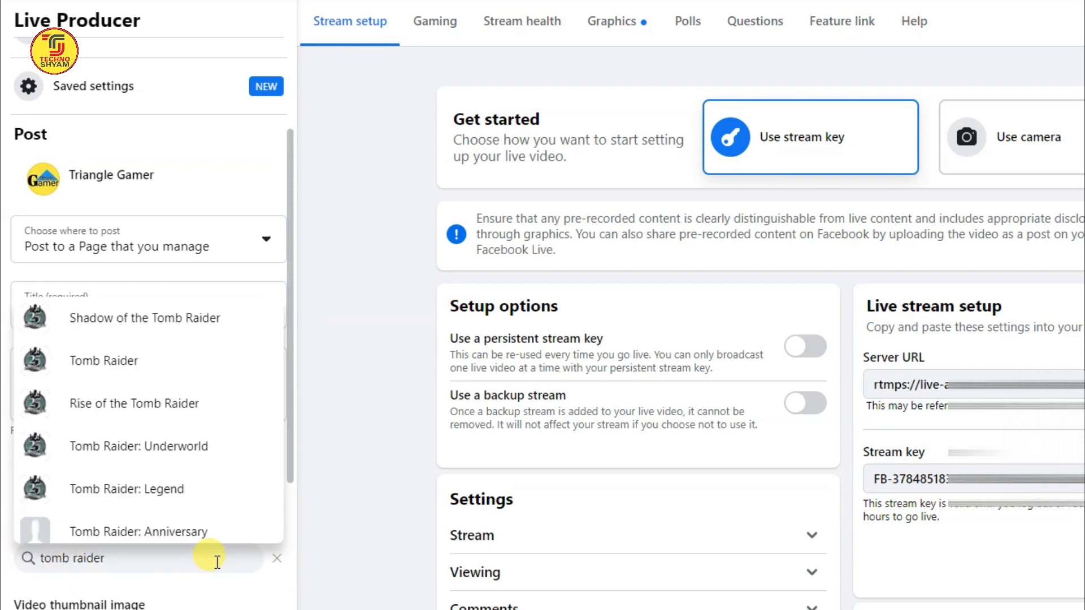
# Upload the "Rise Of The Tomb Raider Live" image as the video thumbnail and review the post details.
pyautogui.scroll(-3, 213, 554)
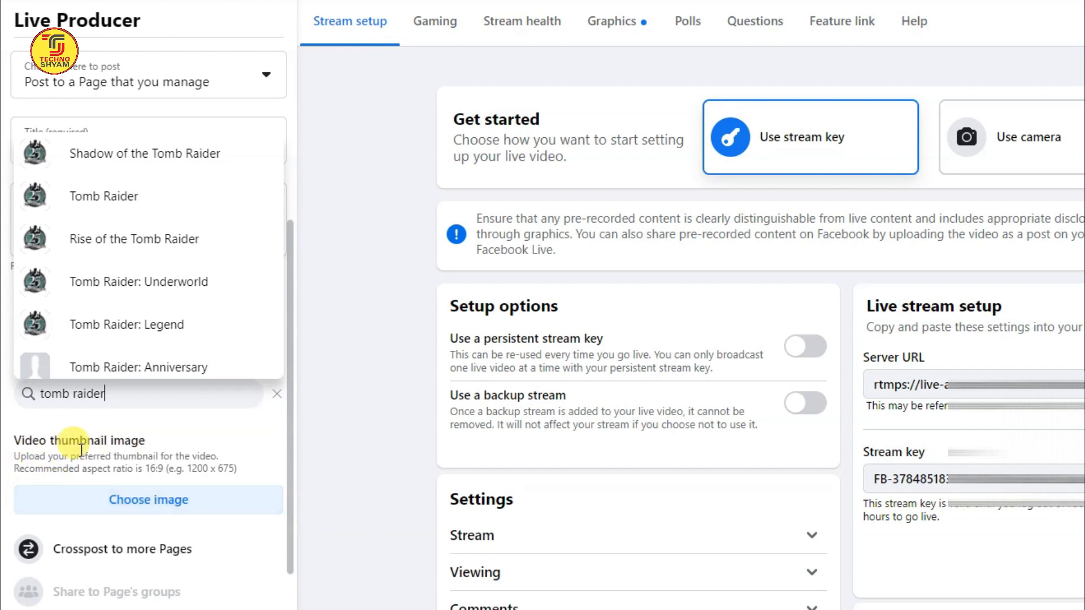
pyautogui.click(137, 499)
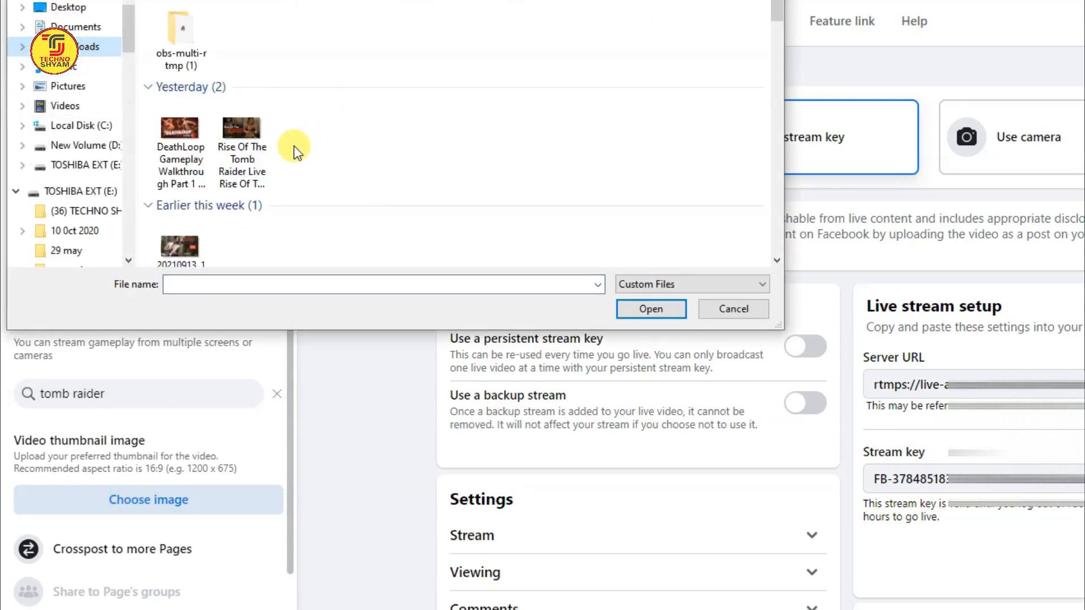
pyautogui.click(249, 146)
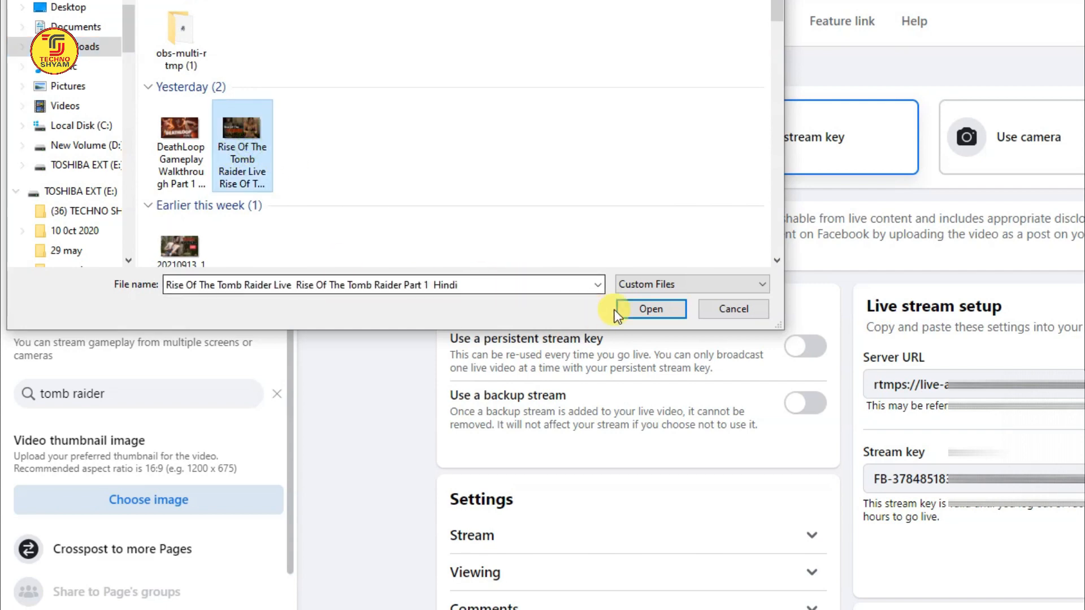
pyautogui.click(622, 309)
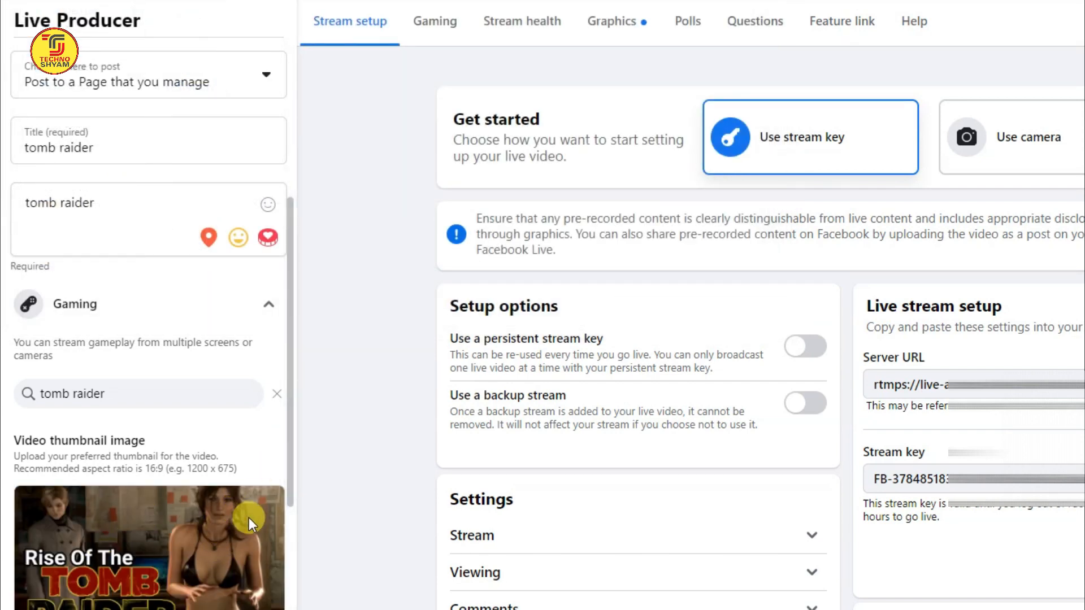
pyautogui.scroll(-4, 249, 517)
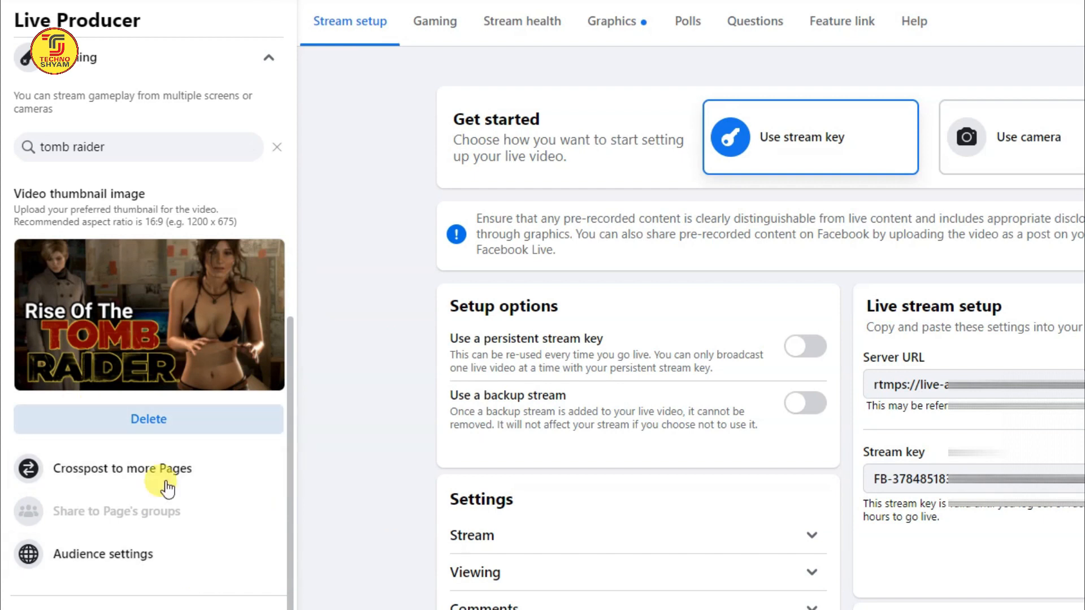
pyautogui.scroll(-2, 187, 553)
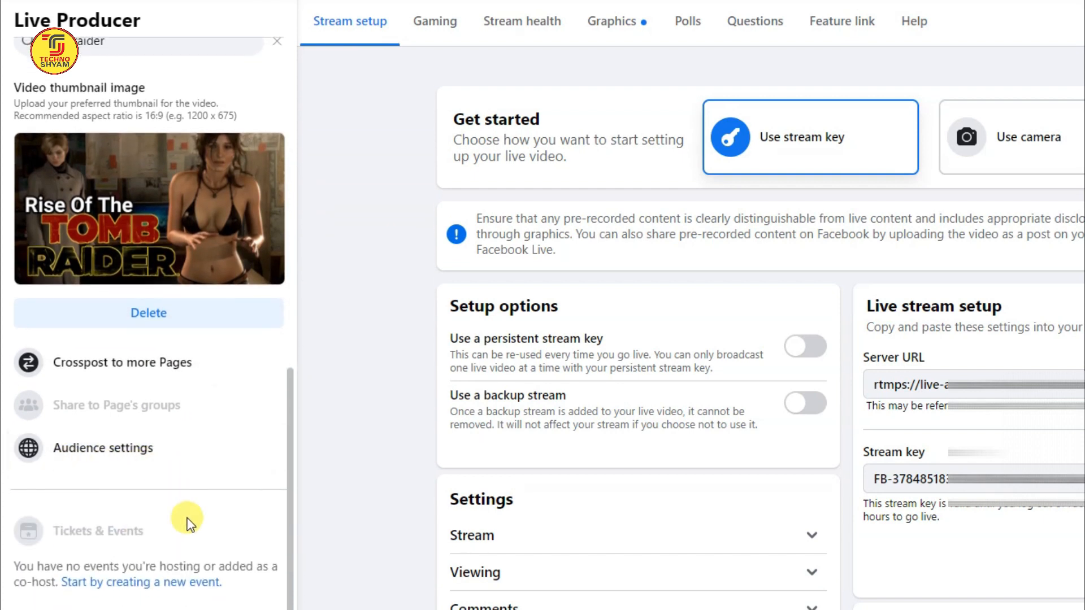
pyautogui.scroll(10, 181, 530)
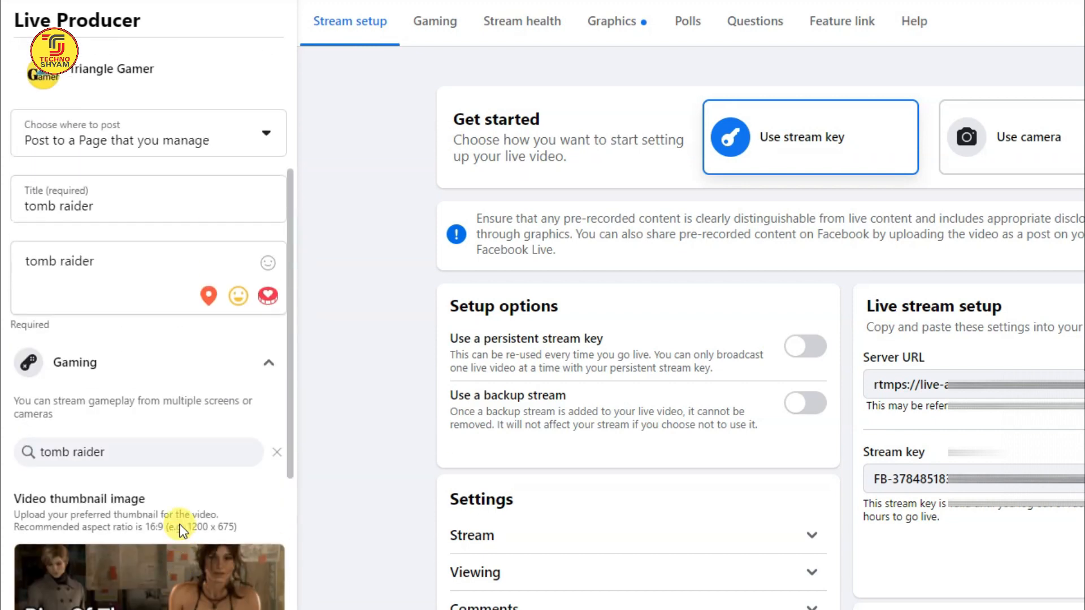
pyautogui.scroll(-7, 175, 520)
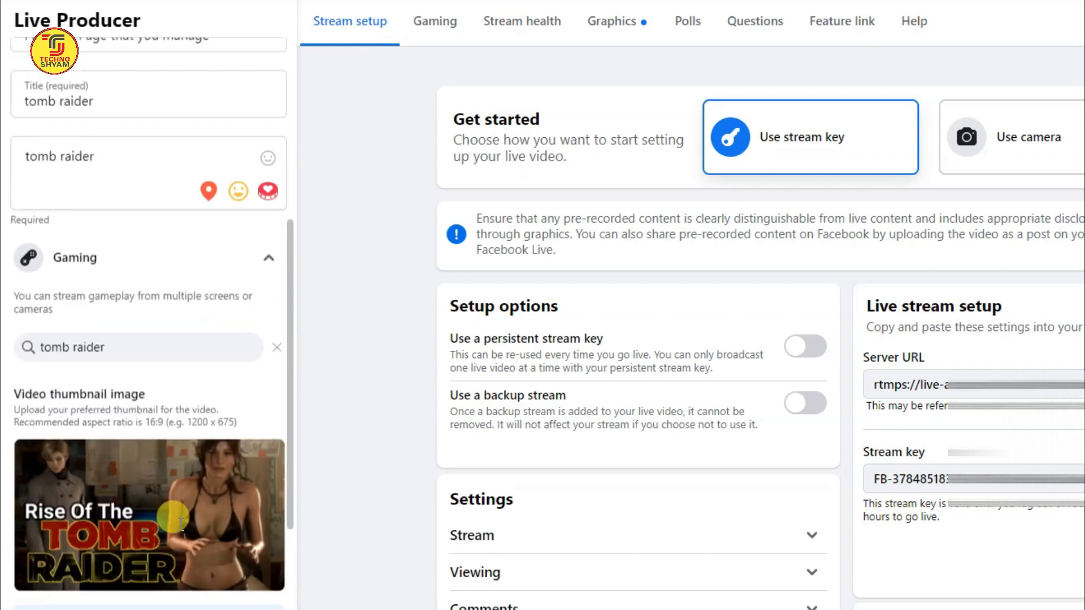
pyautogui.scroll(7, 173, 515)
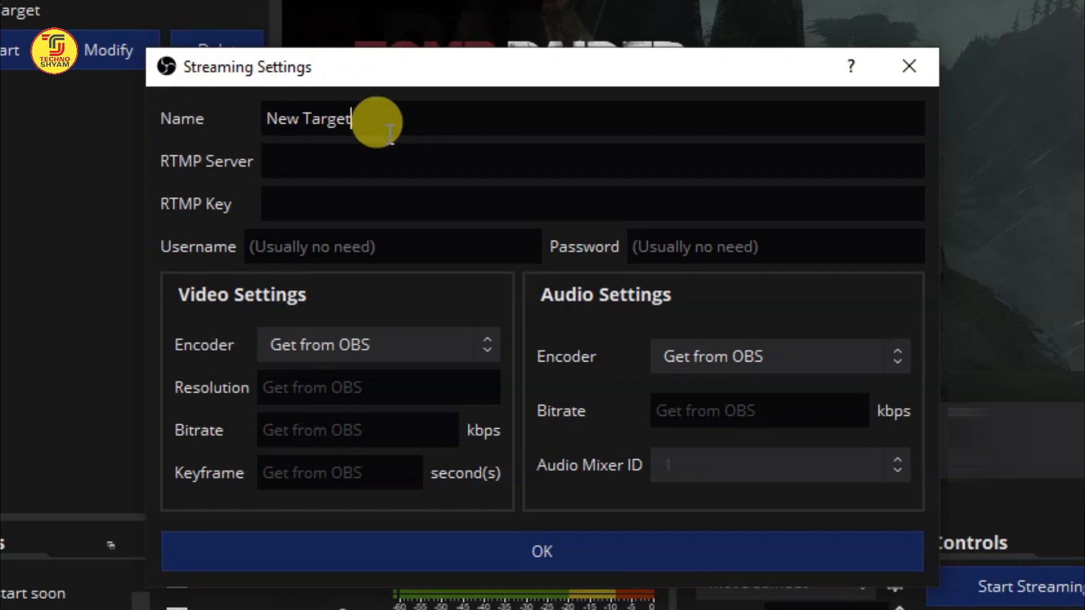
# Switch to OBS, name the new target "facebook" and paste the Facebook server URL and stream key into its RTMP settings.
pyautogui.moveTo(357, 122); pyautogui.dragTo(267, 120)
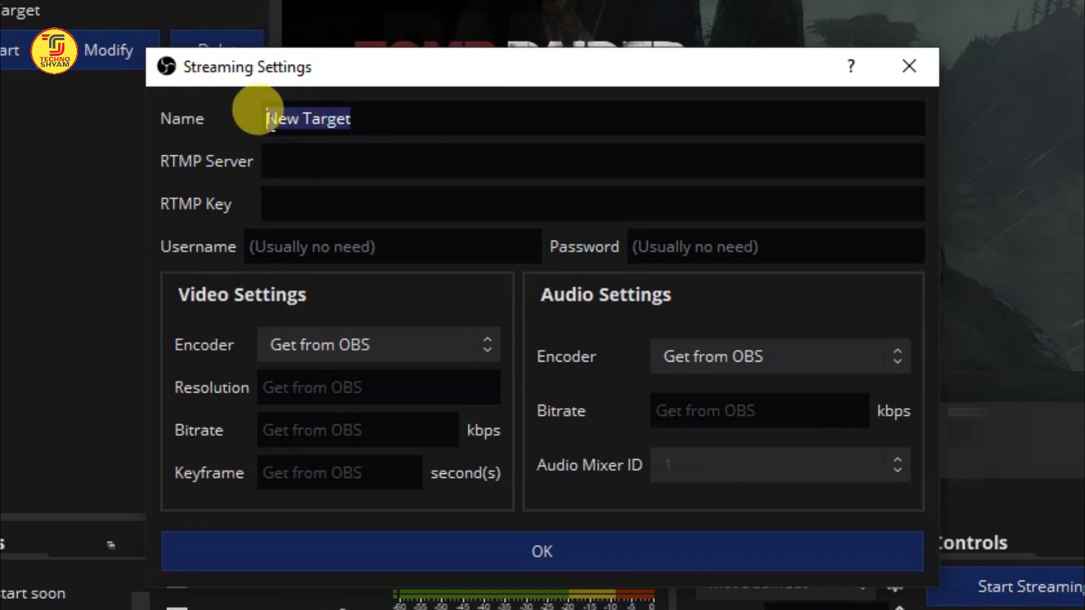
pyautogui.write('facebook')
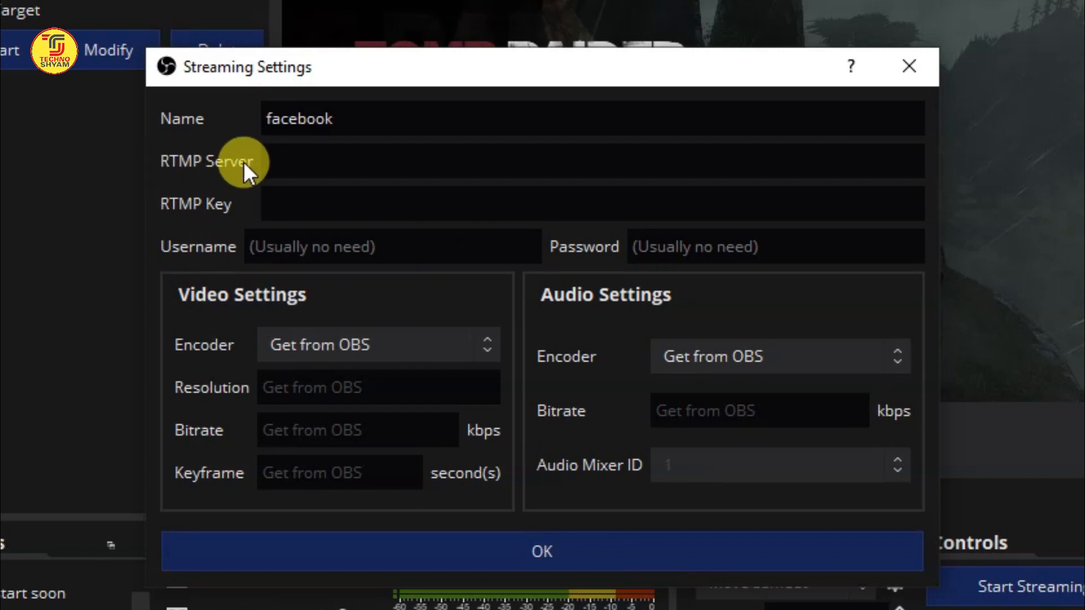
pyautogui.rightClick(286, 163)
pyautogui.click(356, 311)
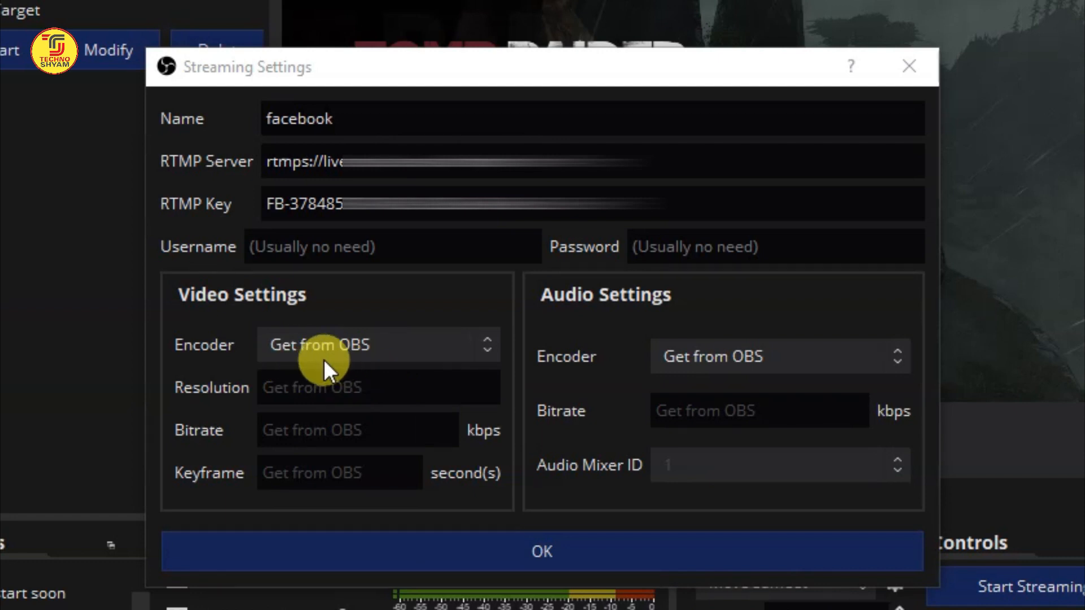
# Look through the video encoder options, keep Get from OBS and accept the facebook target's settings.
pyautogui.click(486, 347)
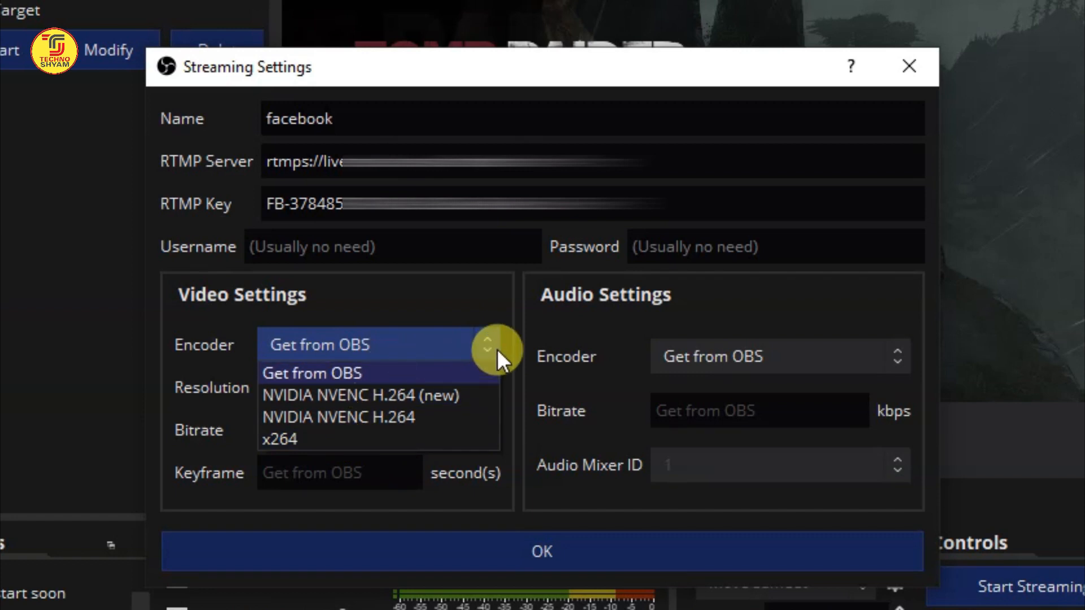
pyautogui.click(481, 341)
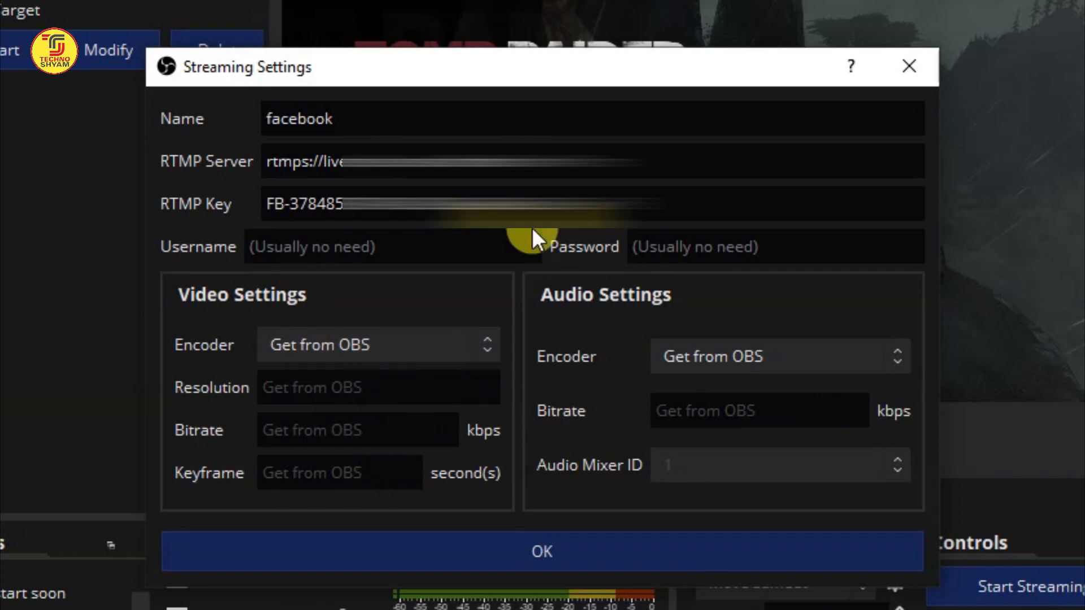
pyautogui.click(541, 547)
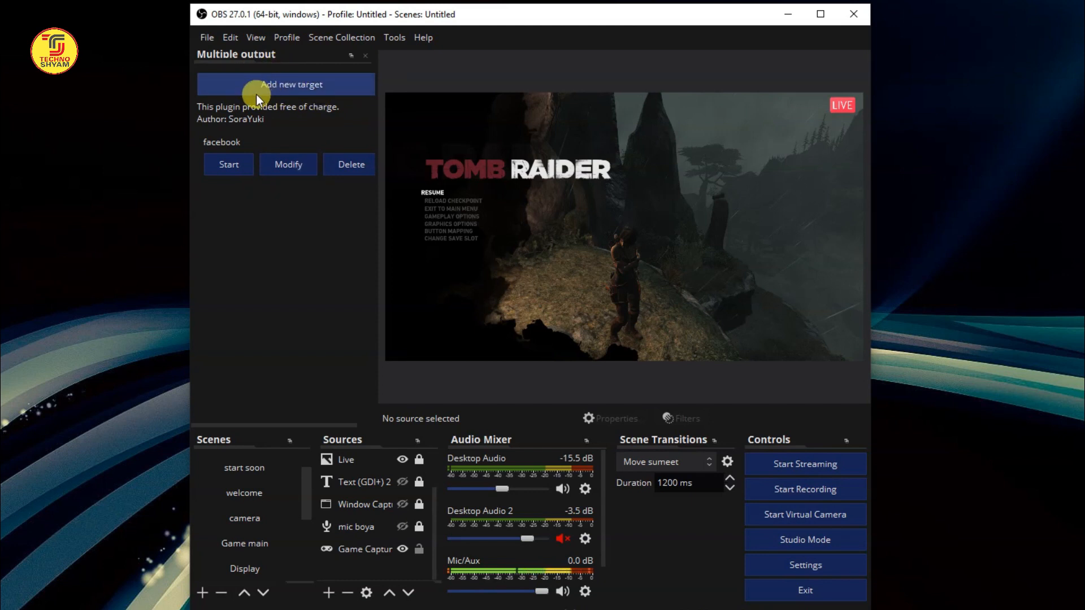
# Start adding another streaming target and cancel it.
pyautogui.click(287, 86)
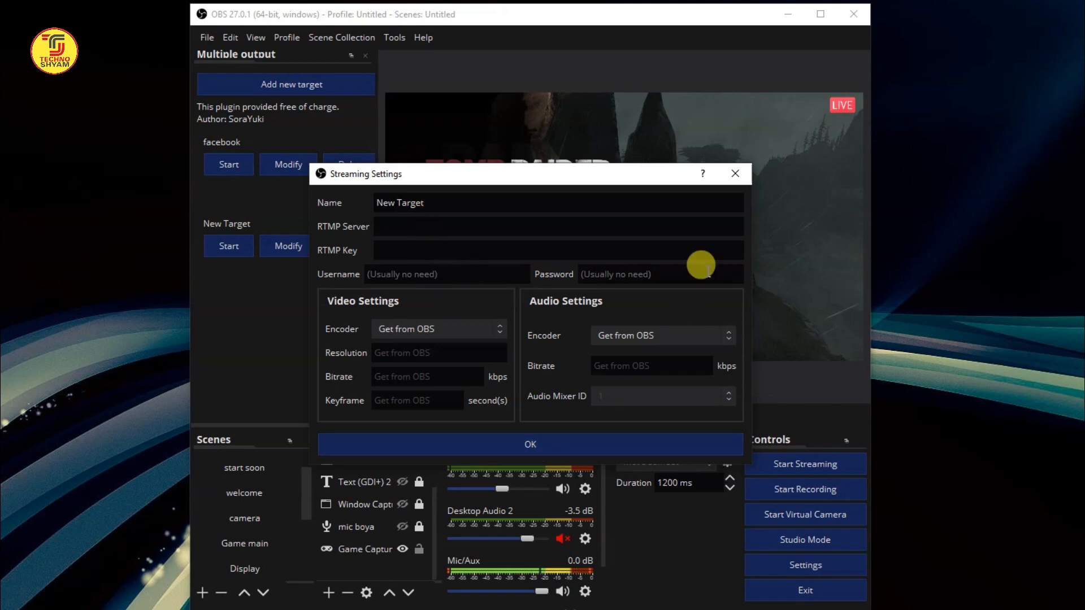
pyautogui.click(736, 173)
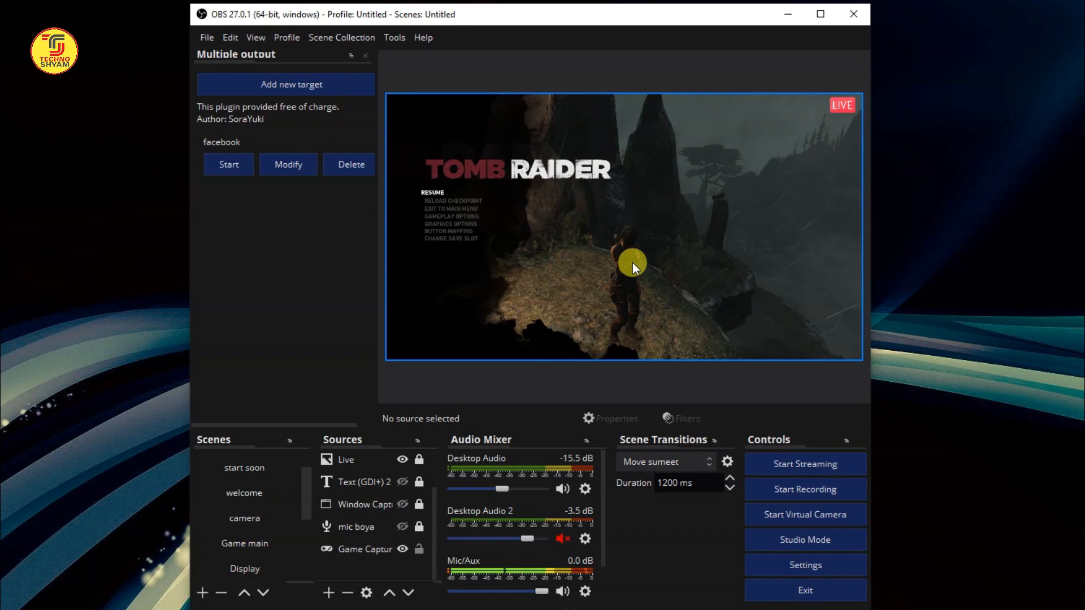
# Start the main stream, and start and stop the broadcast to the facebook target.
pyautogui.click(799, 466)
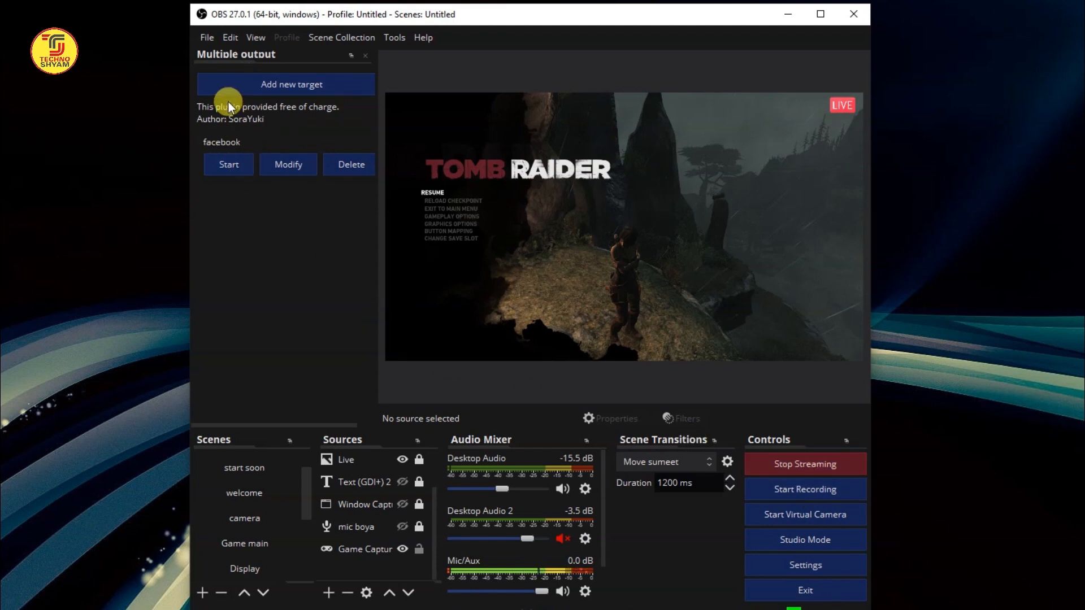
pyautogui.click(231, 167)
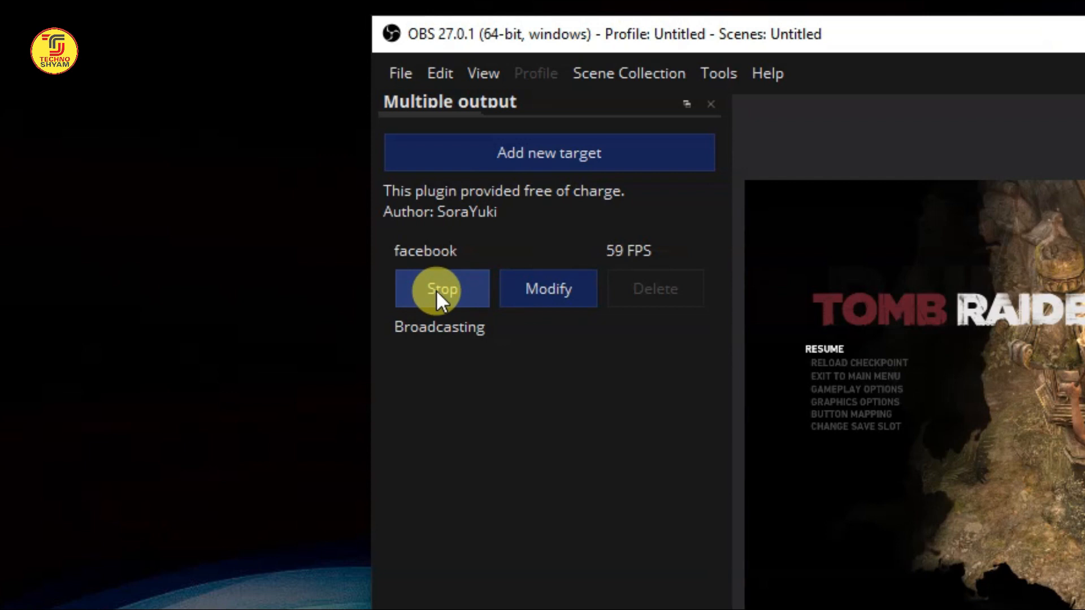
pyautogui.click(437, 291)
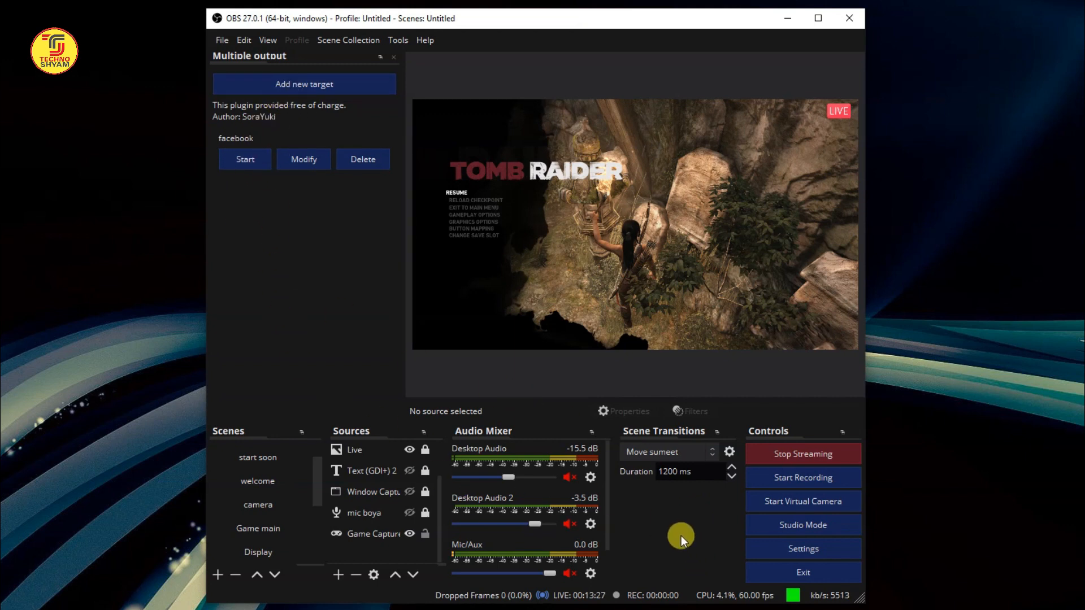
# Check the service, server and stream key in the Stream settings and leave without making changes.
pyautogui.click(749, 543)
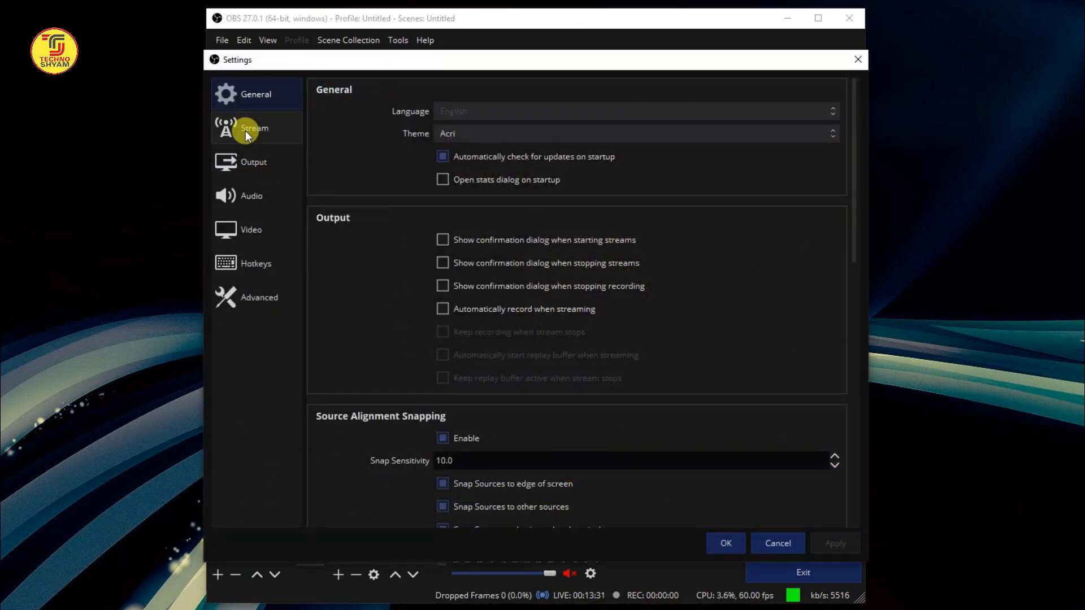
pyautogui.click(245, 131)
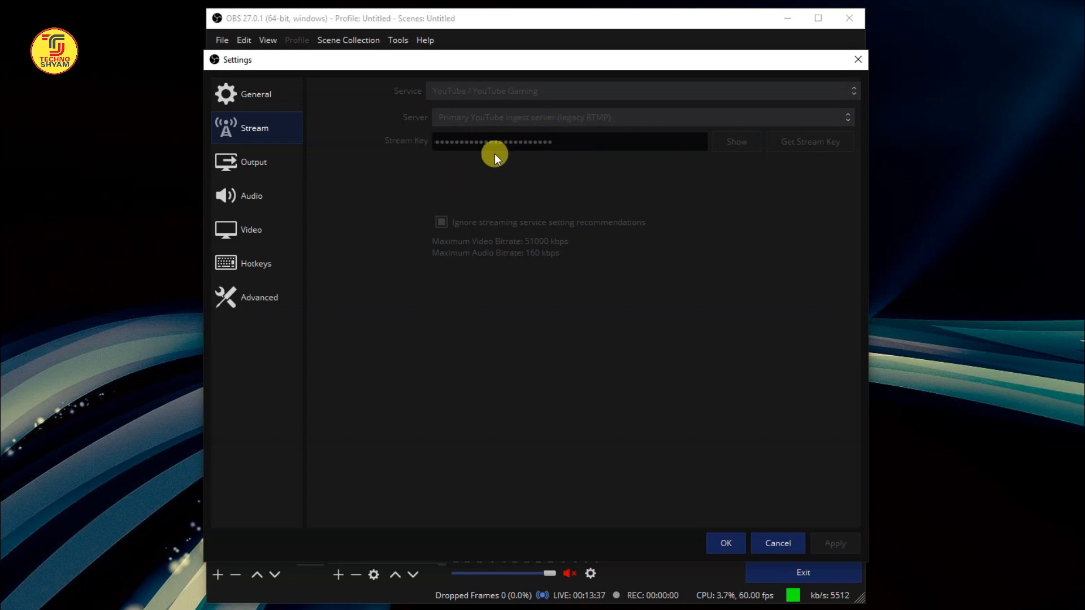
pyautogui.click(772, 544)
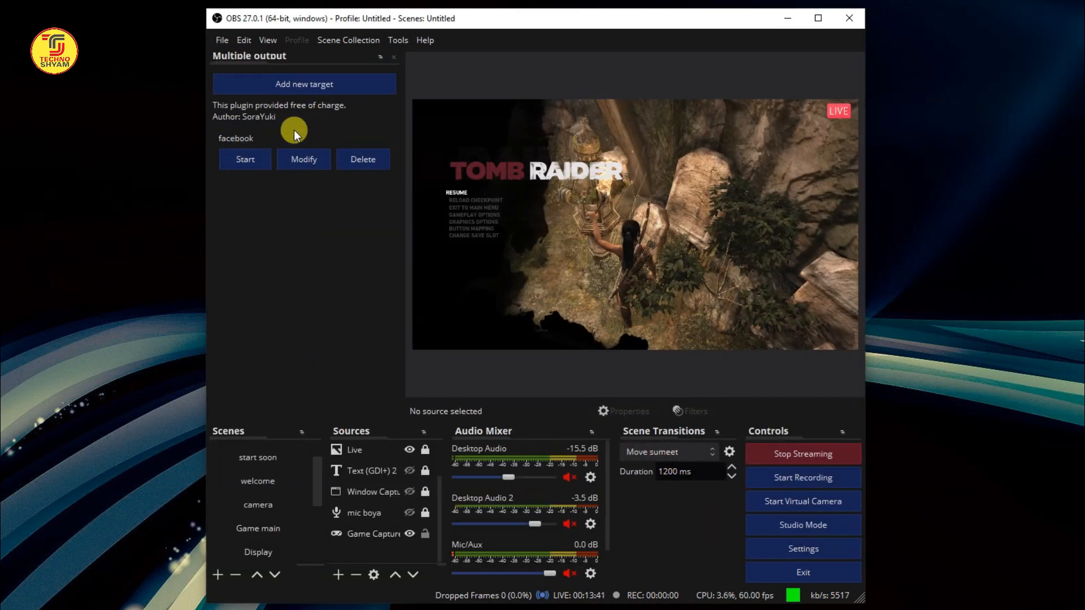